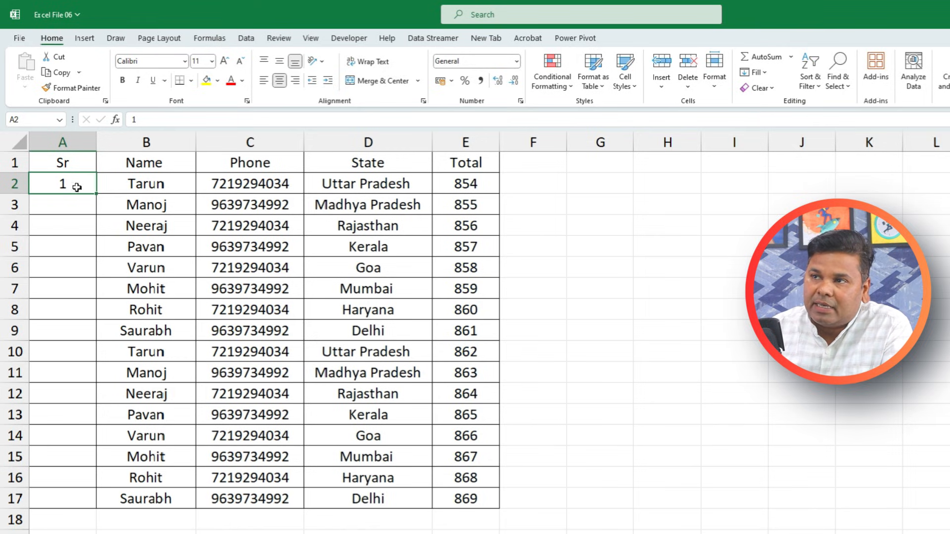
Copy the 1 down the Sr column to row 17 and convert it to a numbered series via fill options
{"action": "left_click_drag", "start_coordinate": [98, 195], "coordinate": [105, 502]}
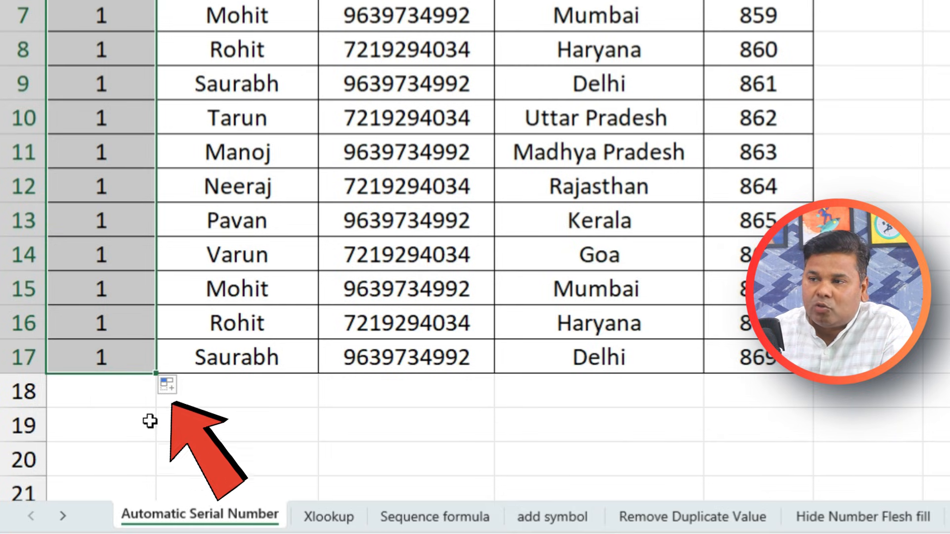
{"action": "left_click", "coordinate": [171, 390]}
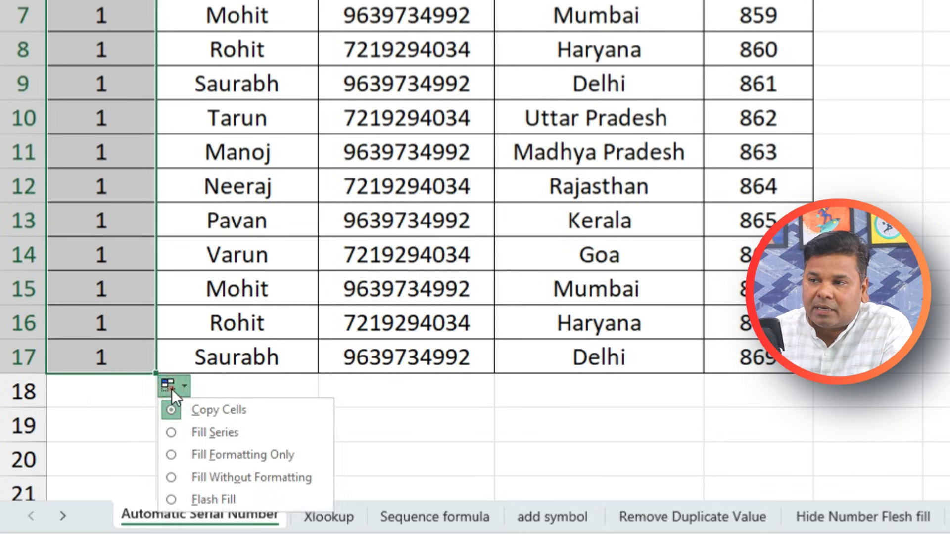
{"action": "left_click", "coordinate": [197, 434]}
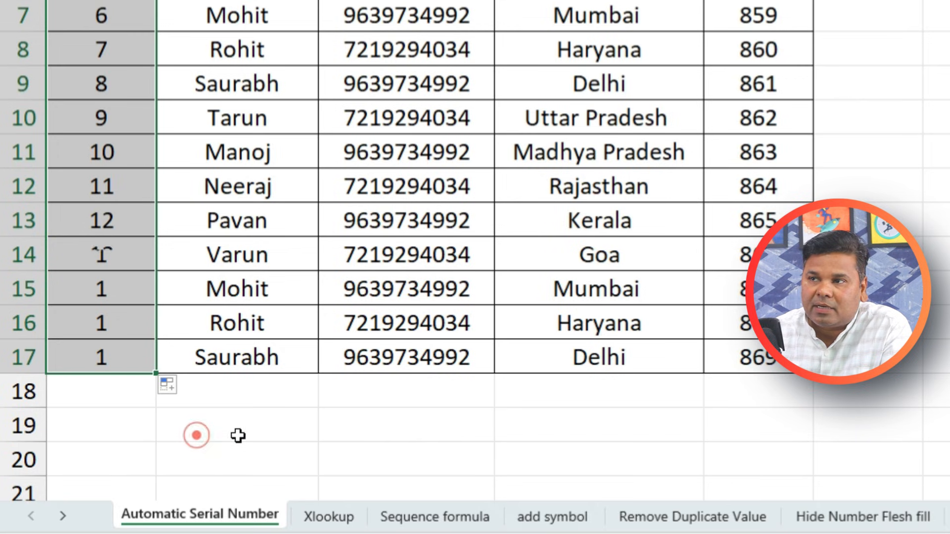
{"action": "left_click", "coordinate": [239, 435]}
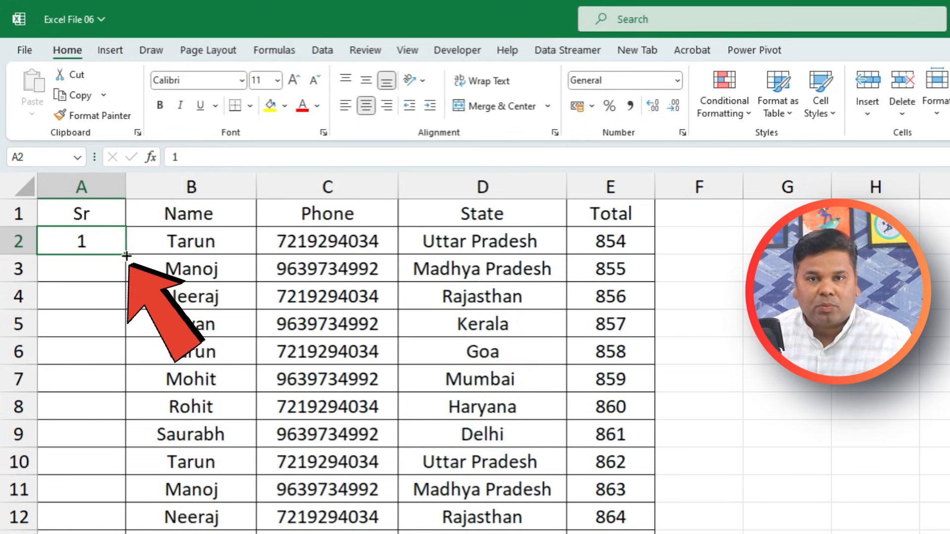
Ctrl-drag to fill an increasing Sr series, then undo it so only 1 remains in A2
{"action": "left_click_drag", "start_coordinate": [127, 255], "coordinate": [132, 532]}
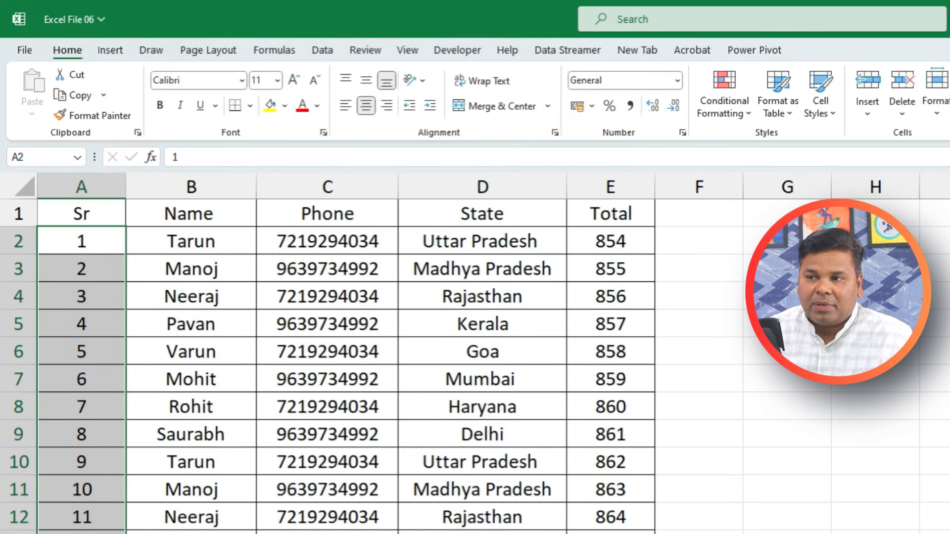
{"action": "left_click", "coordinate": [191, 532]}
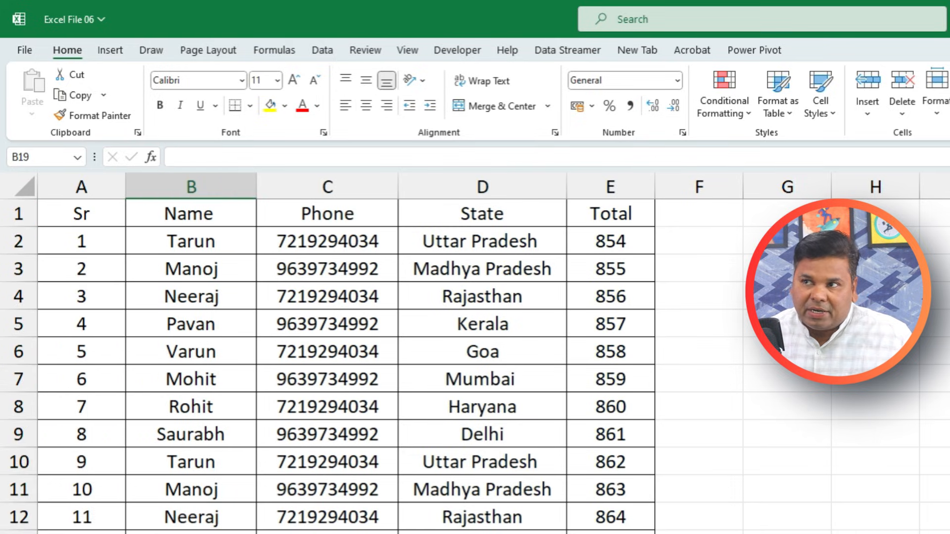
{"action": "key", "text": "ctrl+z"}
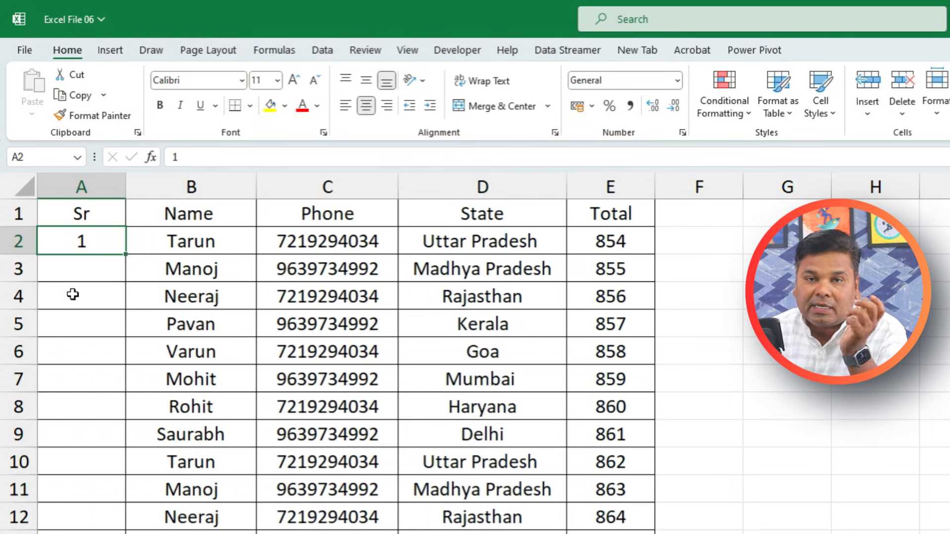
{"action": "left_click", "coordinate": [91, 273]}
{"action": "left_click", "coordinate": [95, 236]}
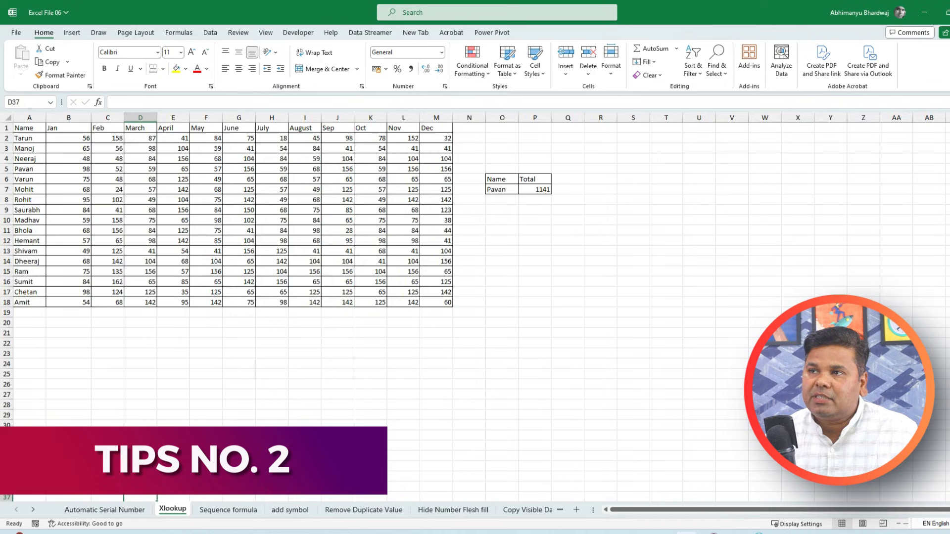
Narrow column B, enter ram as the lookup name in O7, then select O9 and P9
{"action": "scroll", "coordinate": [213, 407], "scroll_direction": "up", "scroll_amount": 3}
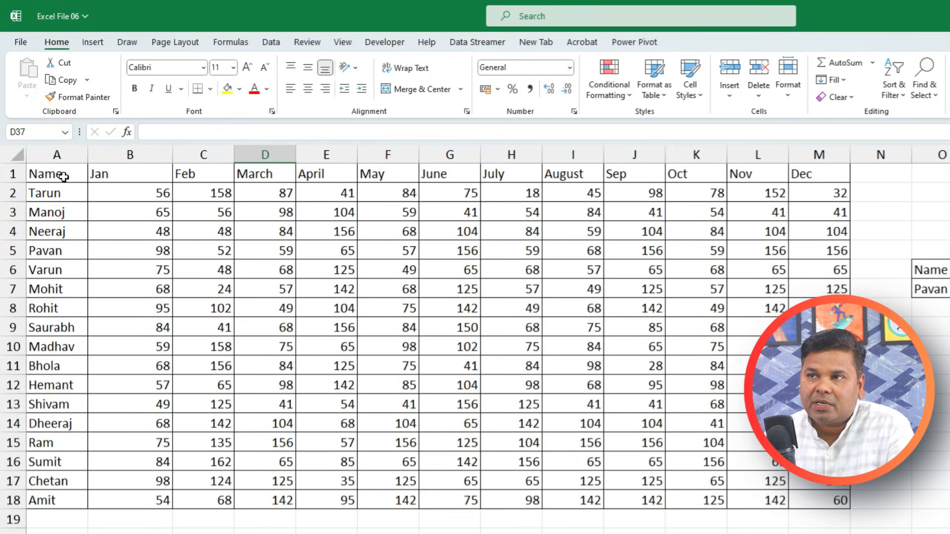
{"action": "left_click_drag", "start_coordinate": [173, 154], "coordinate": [127, 166]}
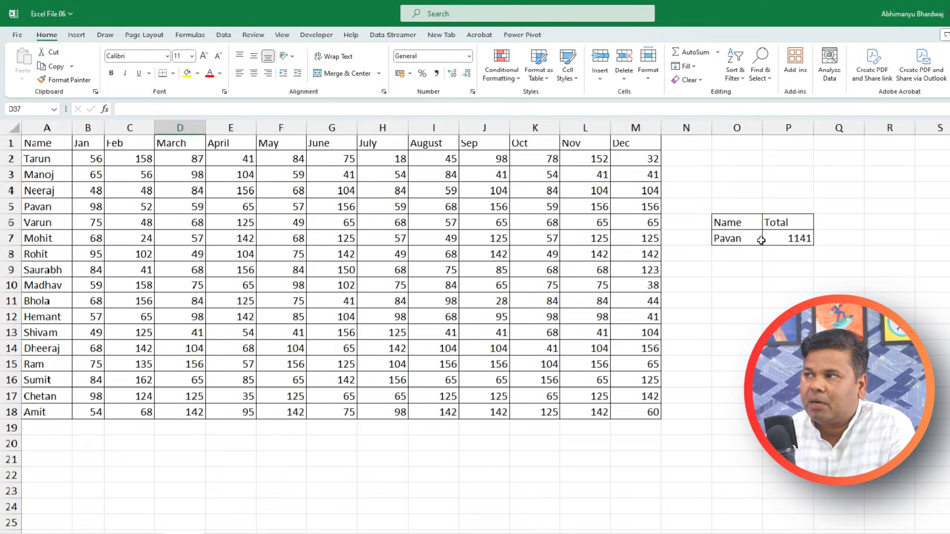
{"action": "left_click", "coordinate": [896, 289]}
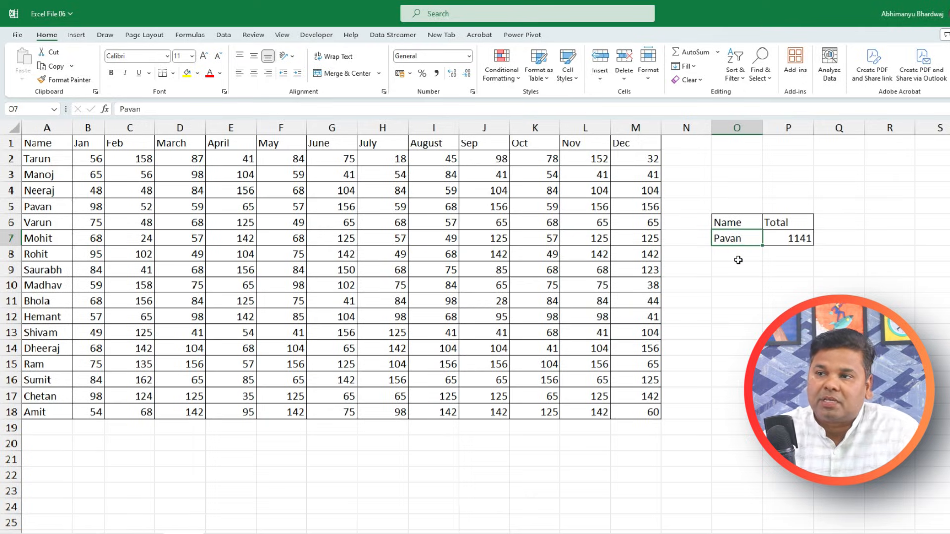
{"action": "type", "text": "rA"}
{"action": "key", "text": "BackSpace"}
{"action": "key", "text": "BackSpace"}
{"action": "type", "text": "r"}
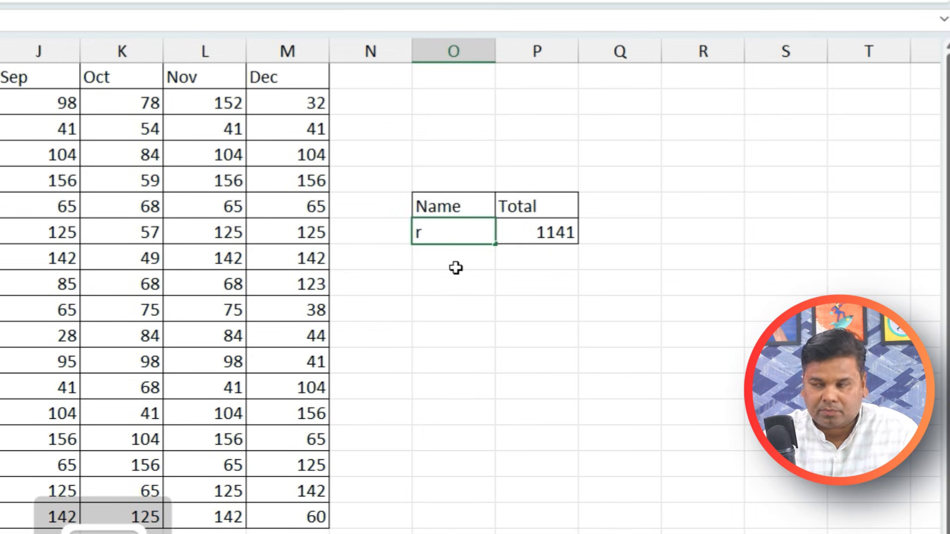
{"action": "type", "text": "am"}
{"action": "key", "text": "Return"}
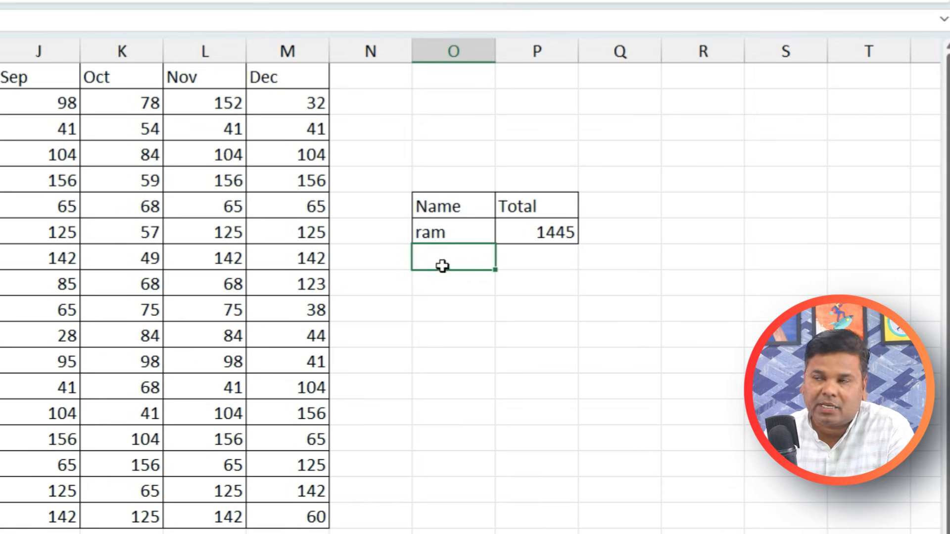
{"action": "left_click", "coordinate": [455, 292]}
{"action": "left_click", "coordinate": [539, 279]}
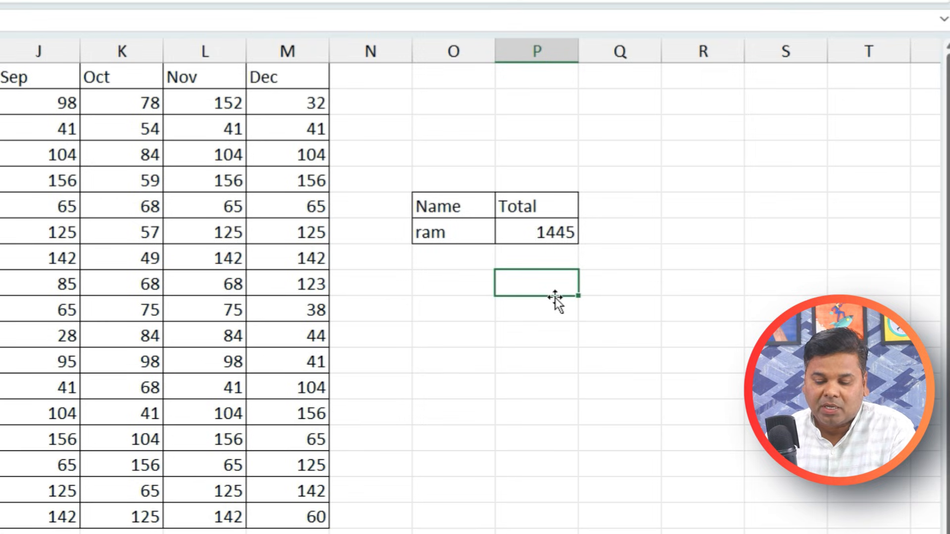
Start an XLOOKUP in P9 with O9 as lookup value and A2:A18 as lookup array
{"action": "type", "text": "=x"}
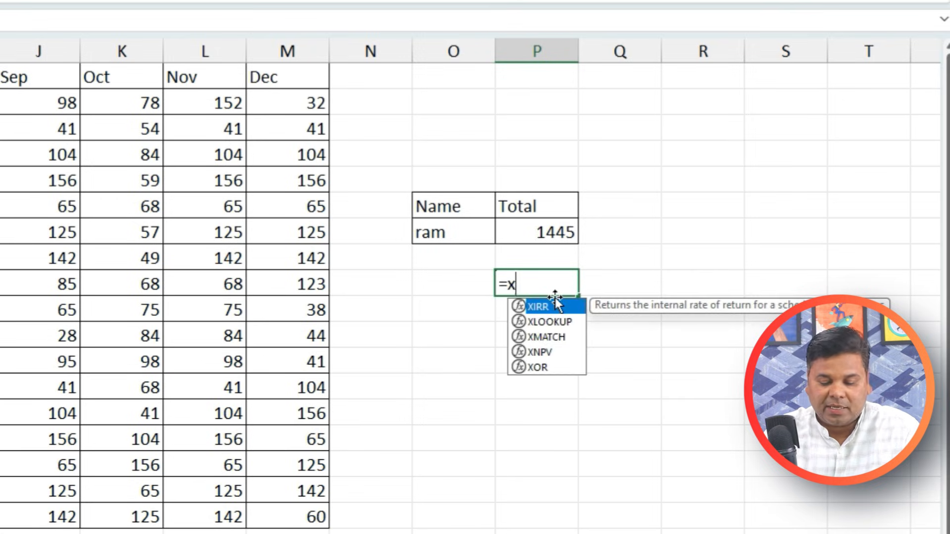
{"action": "type", "text": "l"}
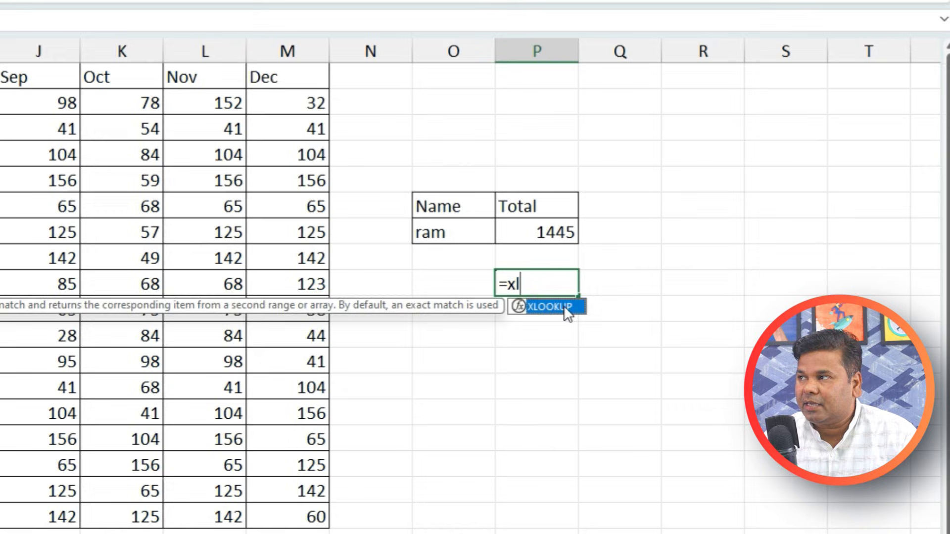
{"action": "double_click", "coordinate": [567, 312]}
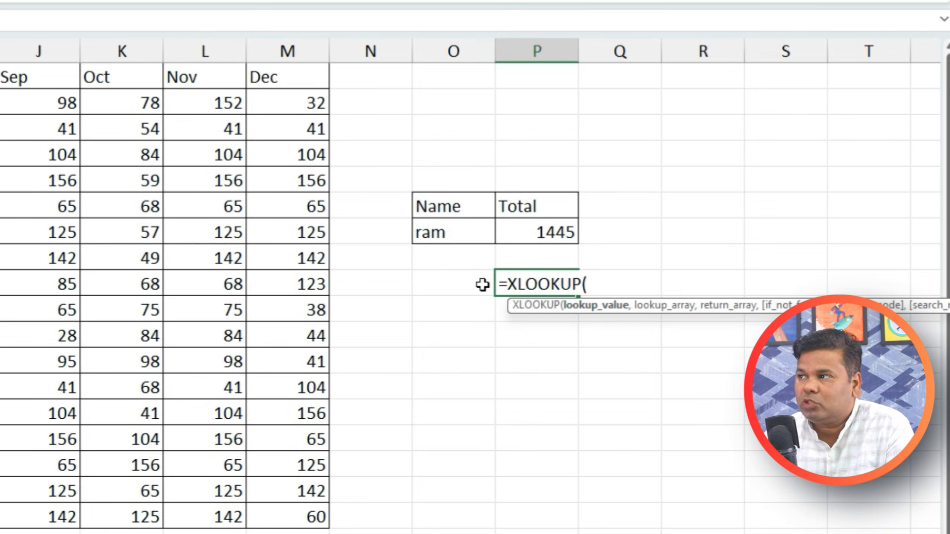
{"action": "left_click", "coordinate": [452, 284]}
{"action": "type", "text": ","}
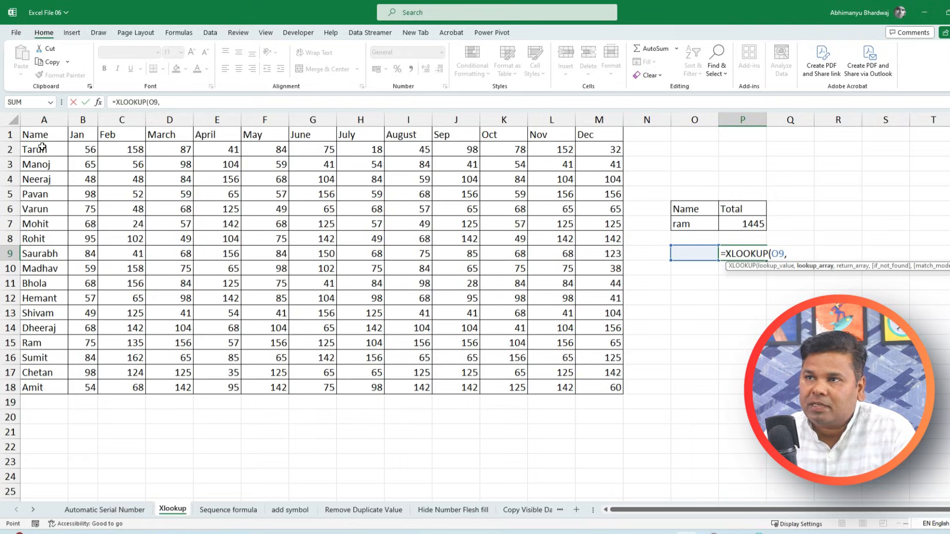
{"action": "left_click_drag", "start_coordinate": [39, 148], "coordinate": [35, 389]}
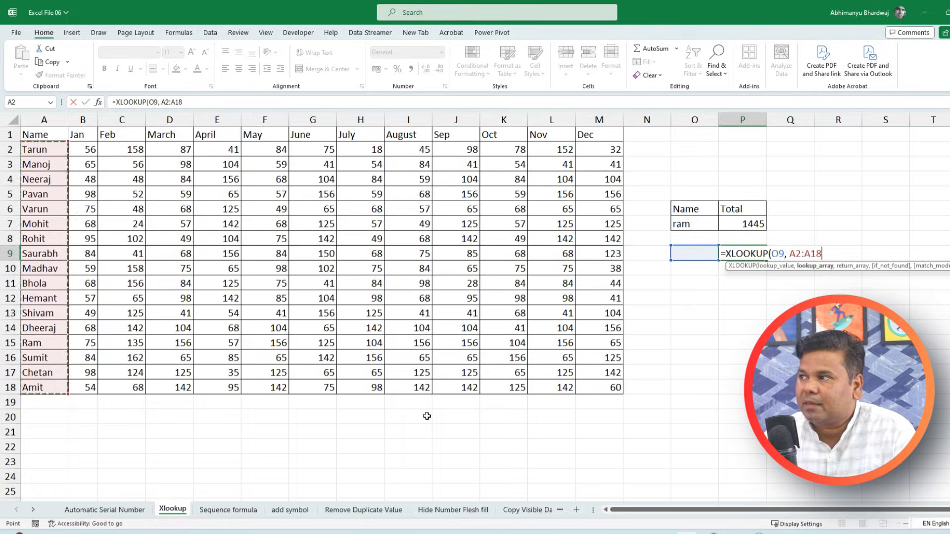
{"action": "type", "text": ","}
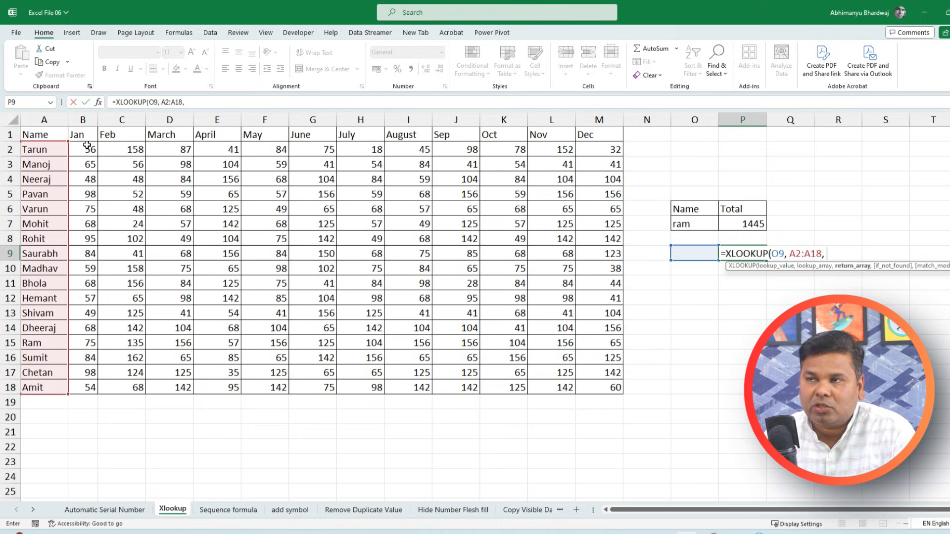
Finish the formula returning B2:B18+C2:C18+D2:D18+E2:E18+F2:F18 for the Jan–May sum
{"action": "left_click_drag", "start_coordinate": [89, 149], "coordinate": [92, 389]}
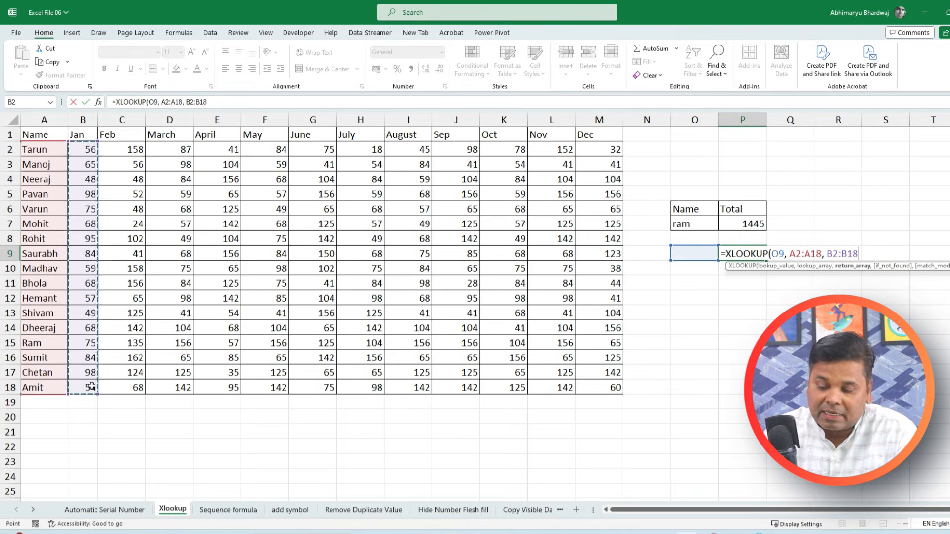
{"action": "type", "text": "+"}
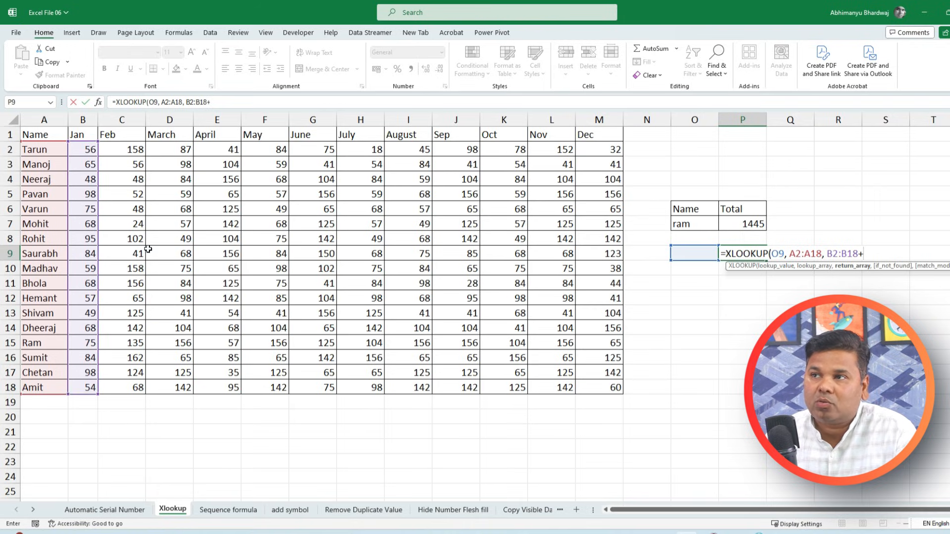
{"action": "left_click_drag", "start_coordinate": [110, 149], "coordinate": [127, 395]}
{"action": "type", "text": "+"}
{"action": "left_click_drag", "start_coordinate": [171, 147], "coordinate": [182, 386]}
{"action": "type", "text": "+"}
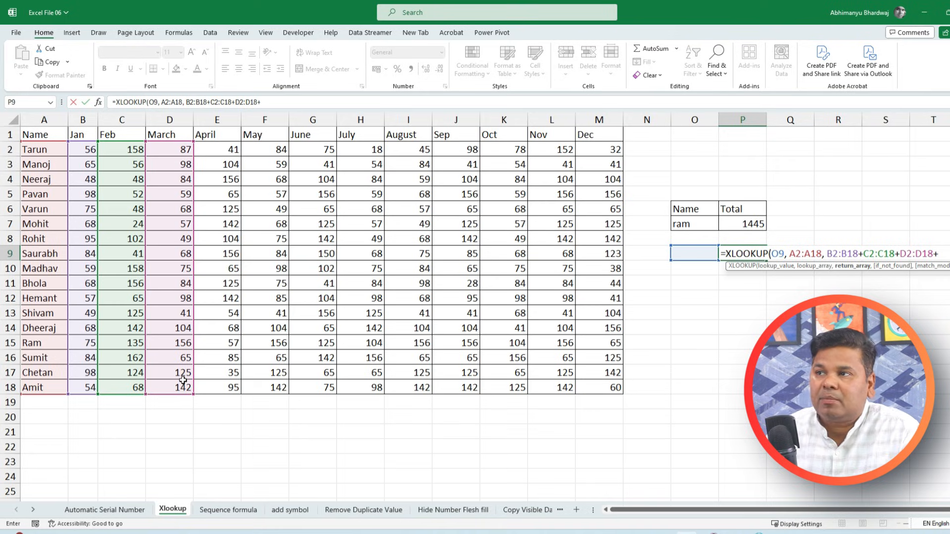
{"action": "left_click_drag", "start_coordinate": [217, 147], "coordinate": [224, 385]}
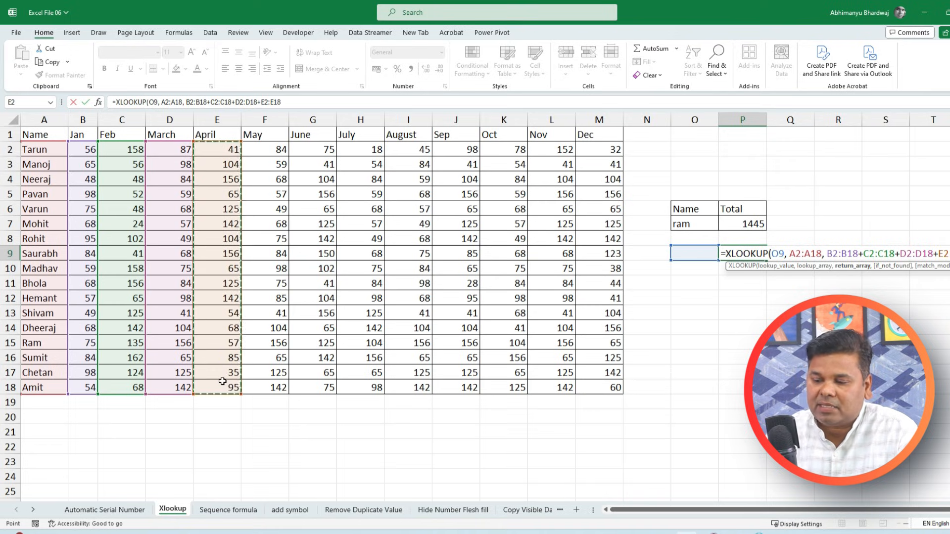
{"action": "type", "text": "+"}
{"action": "left_click_drag", "start_coordinate": [259, 153], "coordinate": [262, 382]}
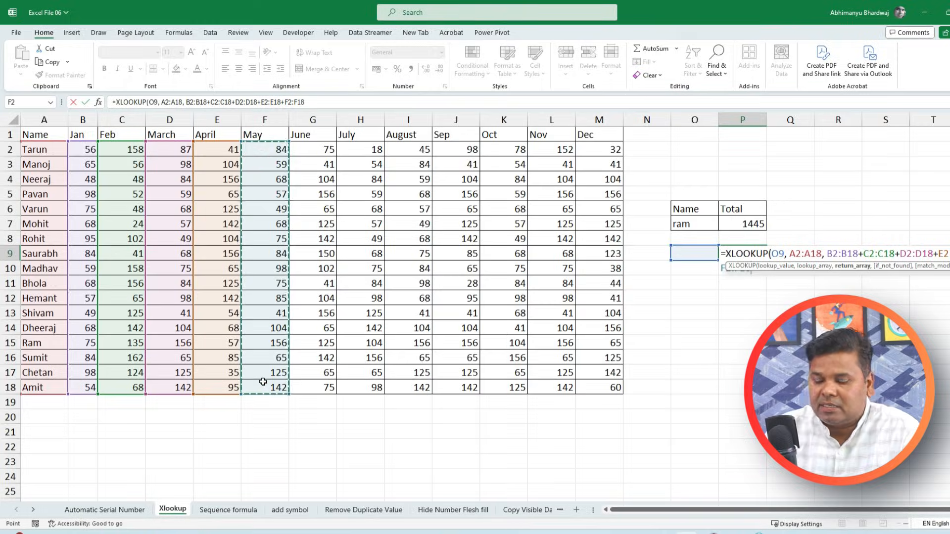
{"action": "type", "text": ")"}
{"action": "key", "text": "Return"}
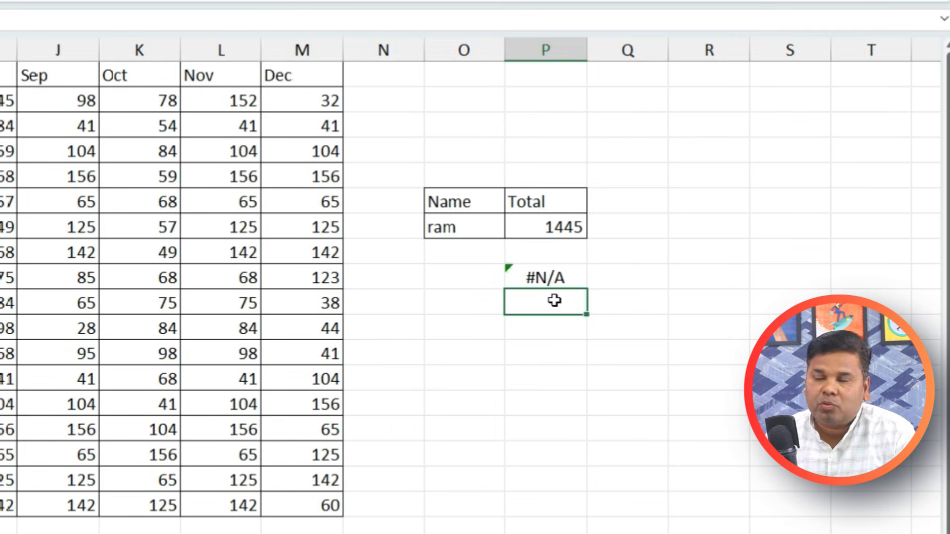
Enter ram in O9 so the Jan–May lookup returns 579
{"action": "left_click", "coordinate": [463, 277]}
{"action": "type", "text": "r"}
{"action": "key", "text": "Return"}
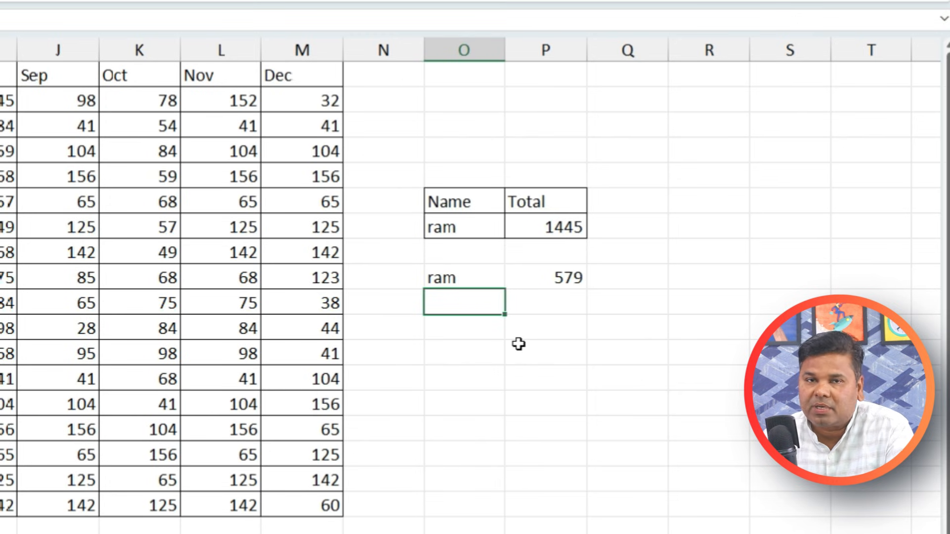
Add a List data validation to O9 with source $A$2:$A$18 from the names column
{"action": "left_click", "coordinate": [462, 277]}
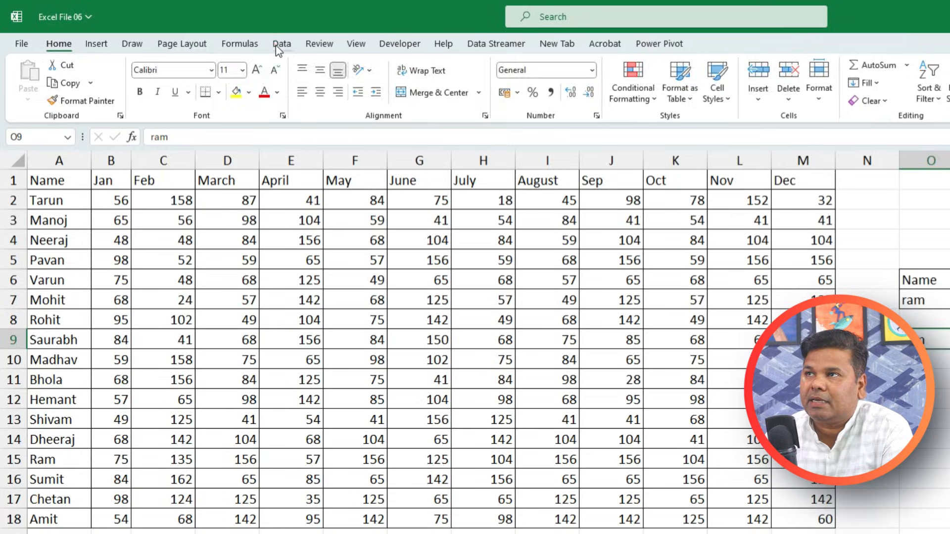
{"action": "left_click", "coordinate": [209, 34]}
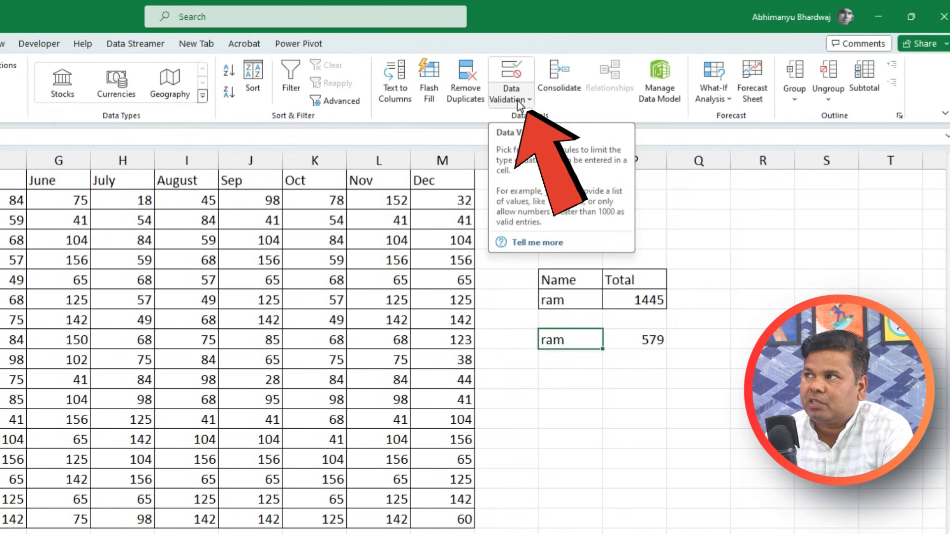
{"action": "left_click", "coordinate": [518, 103]}
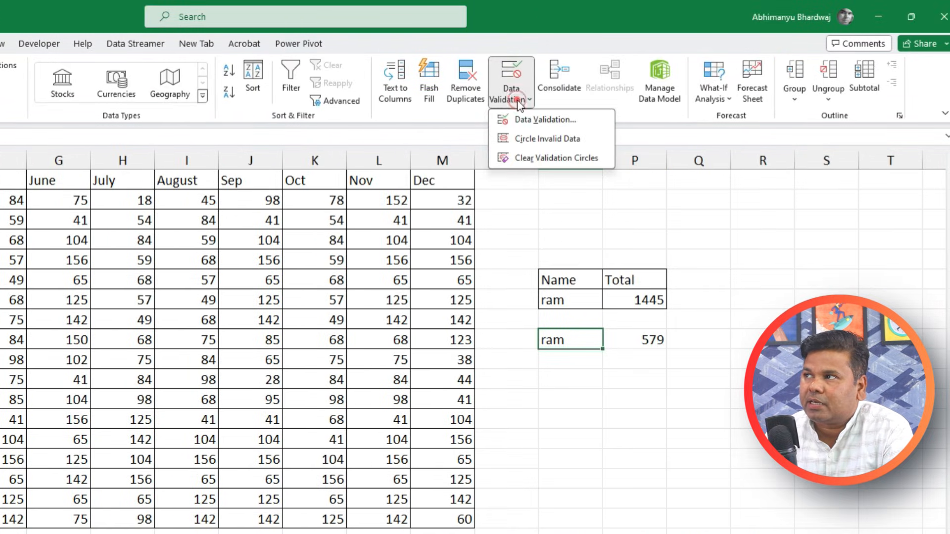
{"action": "left_click", "coordinate": [527, 118]}
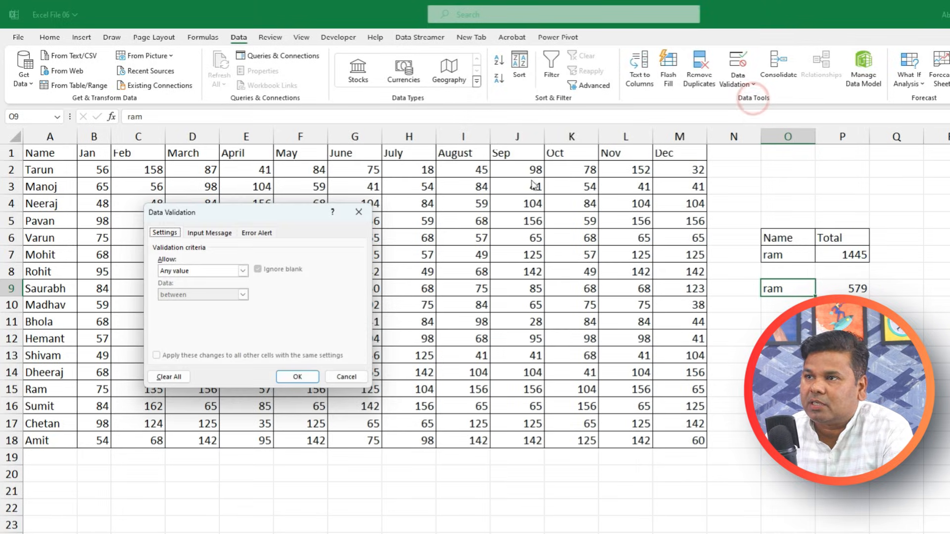
{"action": "left_click", "coordinate": [243, 271]}
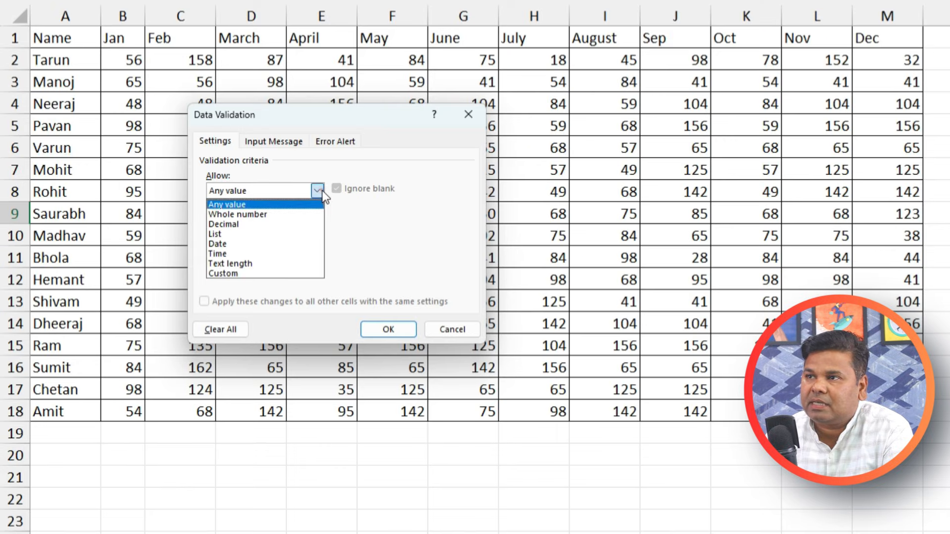
{"action": "left_click", "coordinate": [288, 233]}
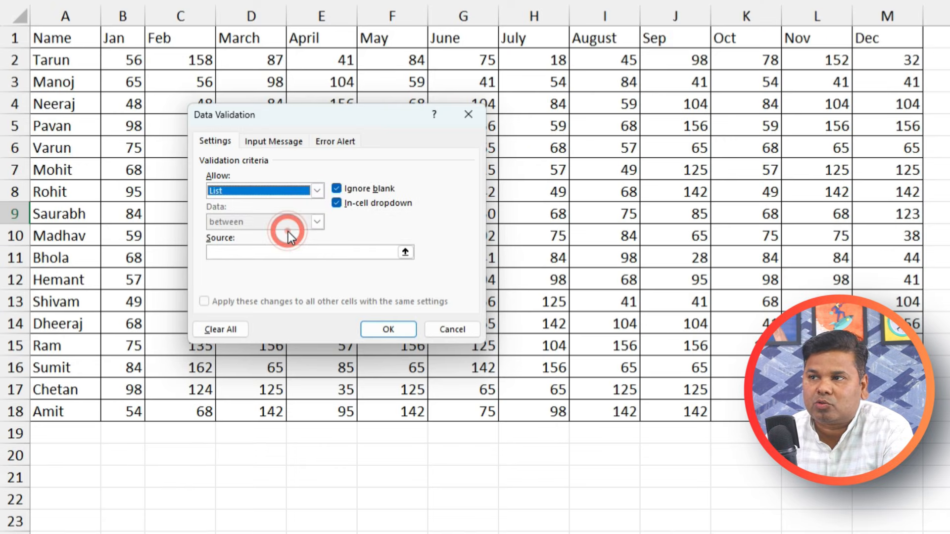
{"action": "left_click", "coordinate": [404, 253]}
{"action": "left_click_drag", "start_coordinate": [73, 60], "coordinate": [77, 411]}
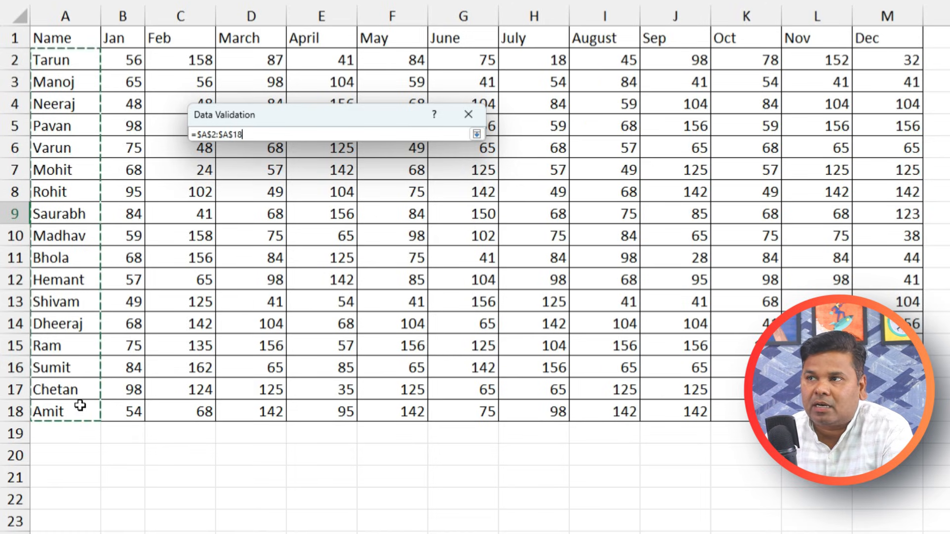
{"action": "left_click", "coordinate": [477, 134]}
{"action": "left_click", "coordinate": [388, 329]}
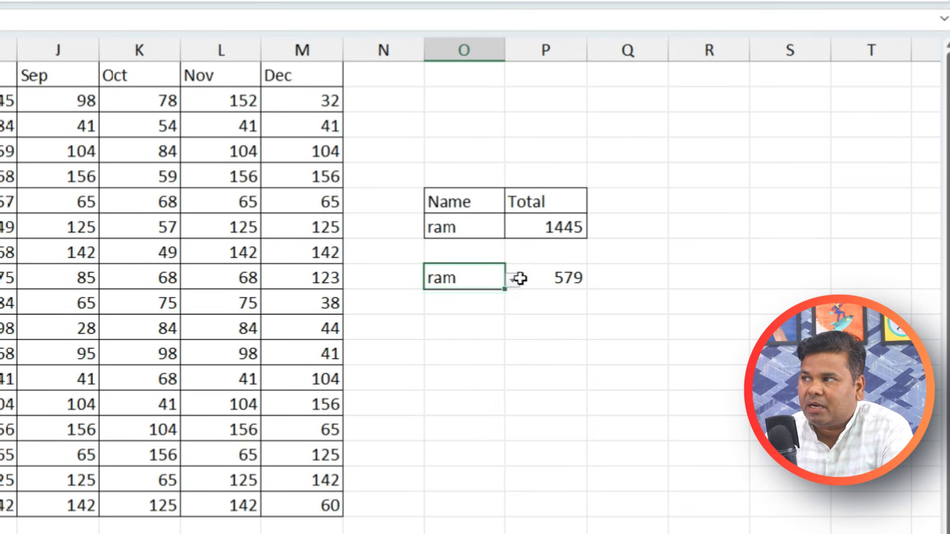
Pick Saurabh, then Pavan, from O9's dropdown list
{"action": "left_click", "coordinate": [510, 284]}
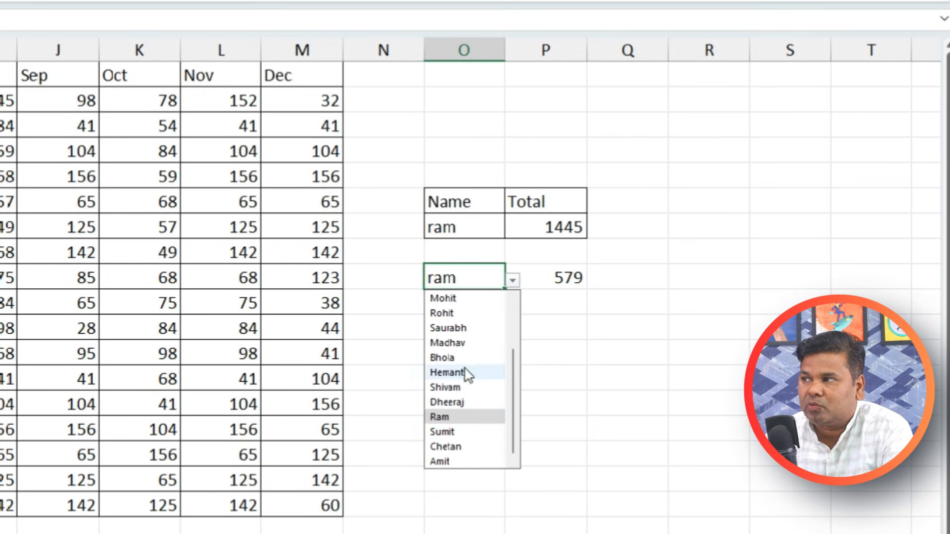
{"action": "left_click", "coordinate": [452, 328]}
{"action": "left_click", "coordinate": [511, 281]}
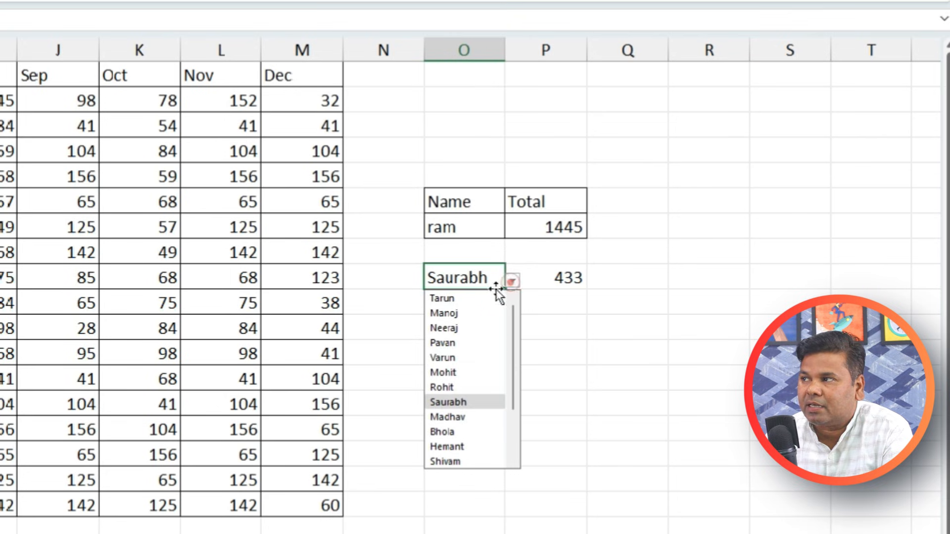
{"action": "left_click", "coordinate": [457, 344]}
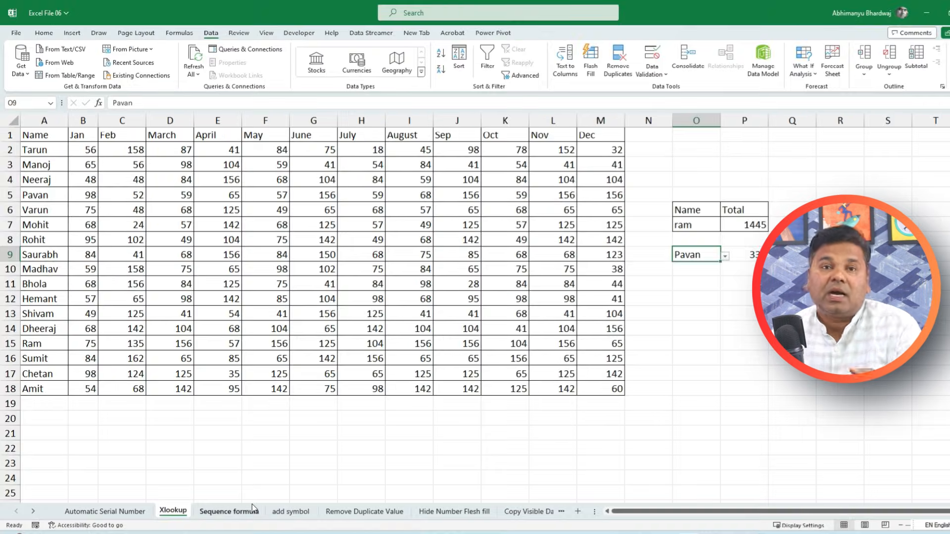
On the Sequence formula sheet, enter ram in both B6 and B7
{"action": "left_click", "coordinate": [252, 510]}
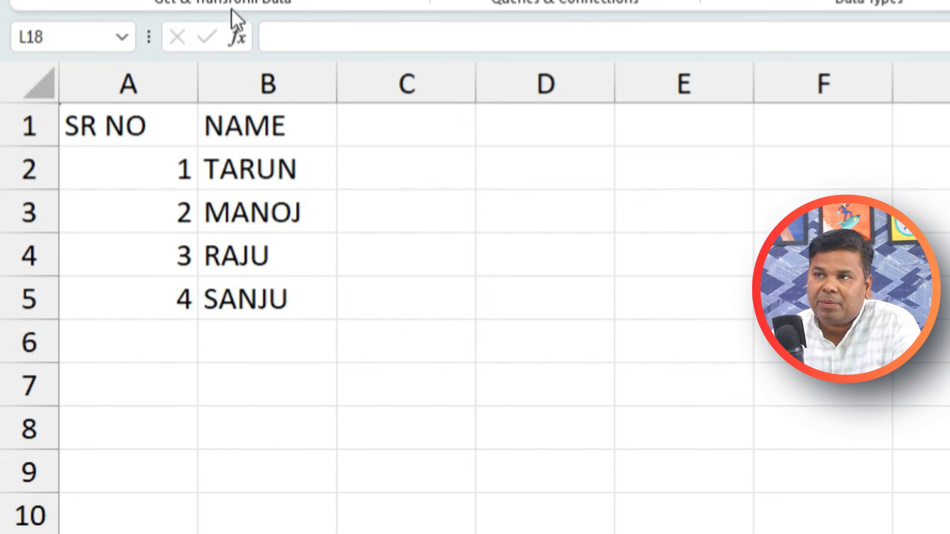
{"action": "left_click", "coordinate": [287, 349]}
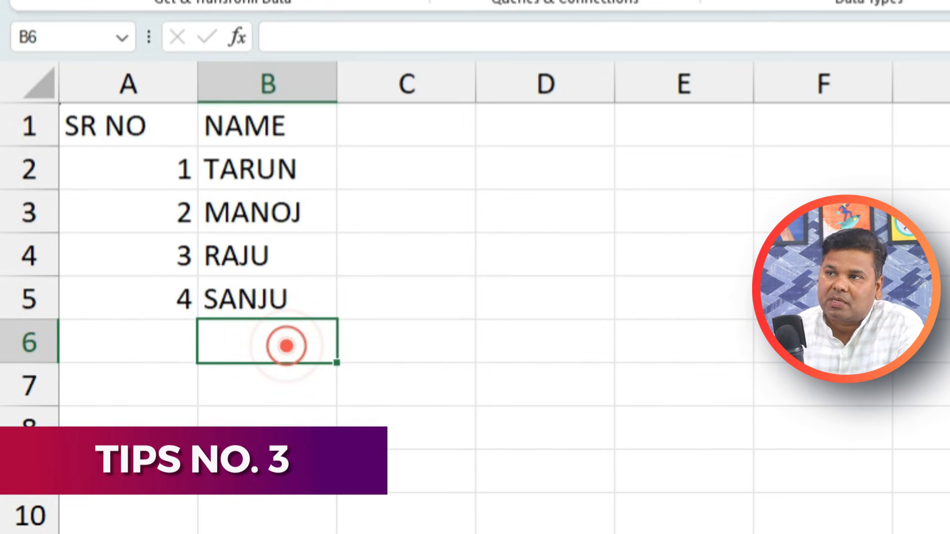
{"action": "type", "text": "2"}
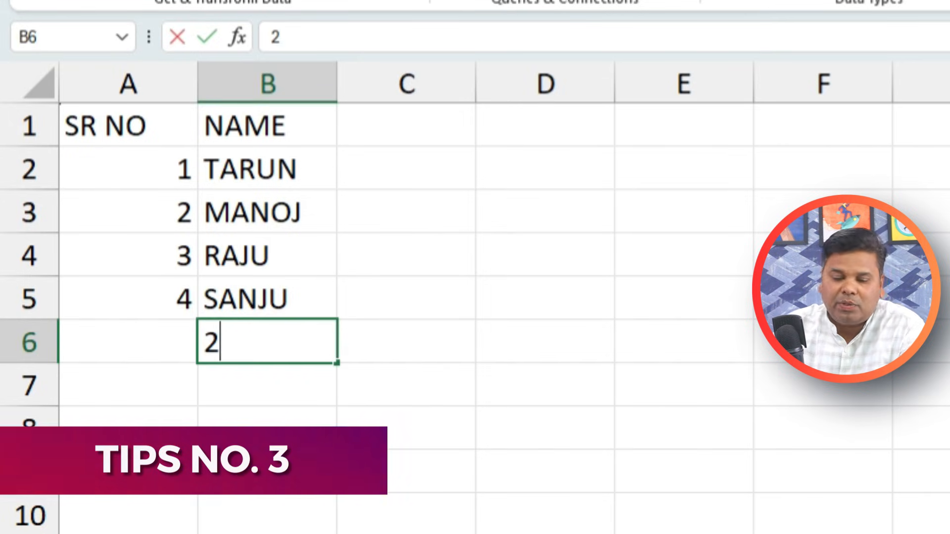
{"action": "key", "text": "BackSpace"}
{"action": "type", "text": "ram"}
{"action": "key", "text": "Return"}
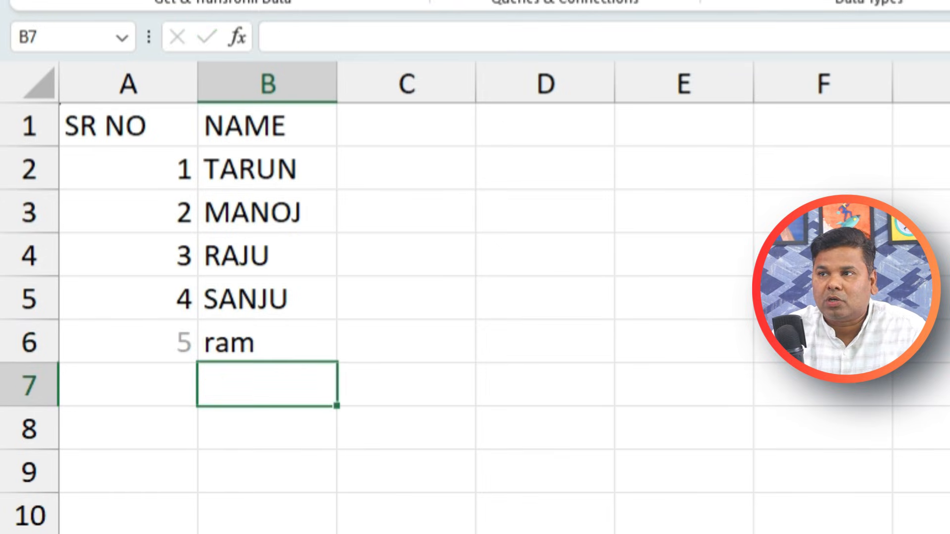
{"action": "type", "text": "ra"}
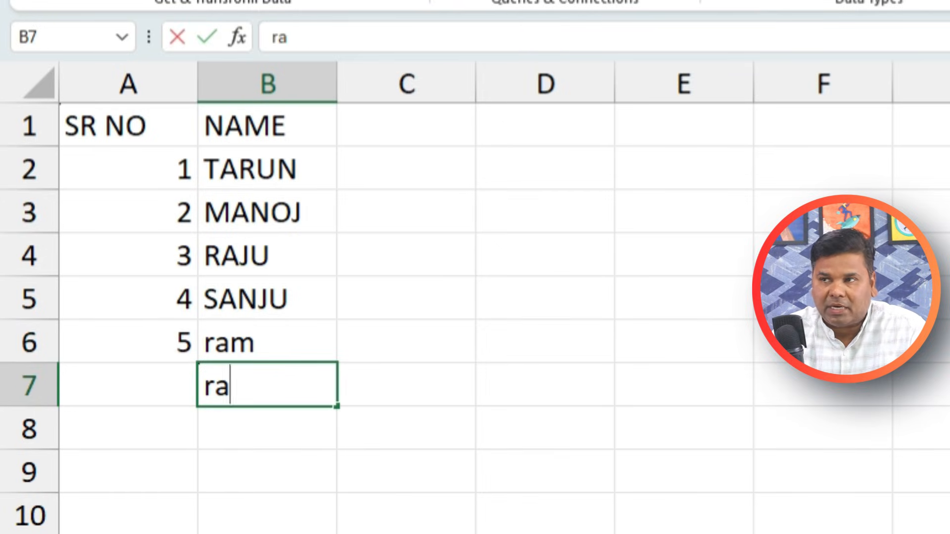
{"action": "type", "text": "m"}
{"action": "key", "text": "Return"}
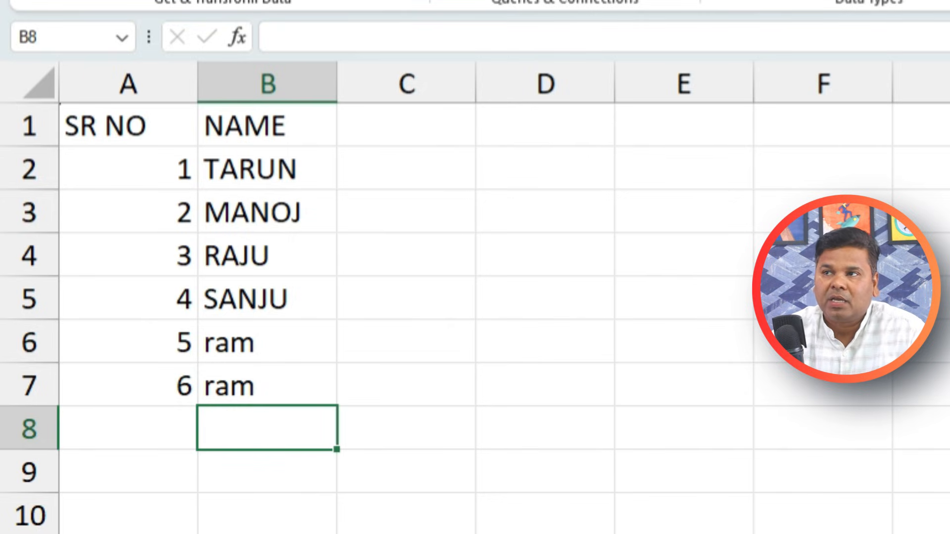
Select the names B1:B7, dismiss Quick Analysis, then select column A and cell A2
{"action": "left_click_drag", "start_coordinate": [252, 115], "coordinate": [253, 391]}
{"action": "key", "text": "ctrl+q"}
{"action": "left_click", "coordinate": [546, 339]}
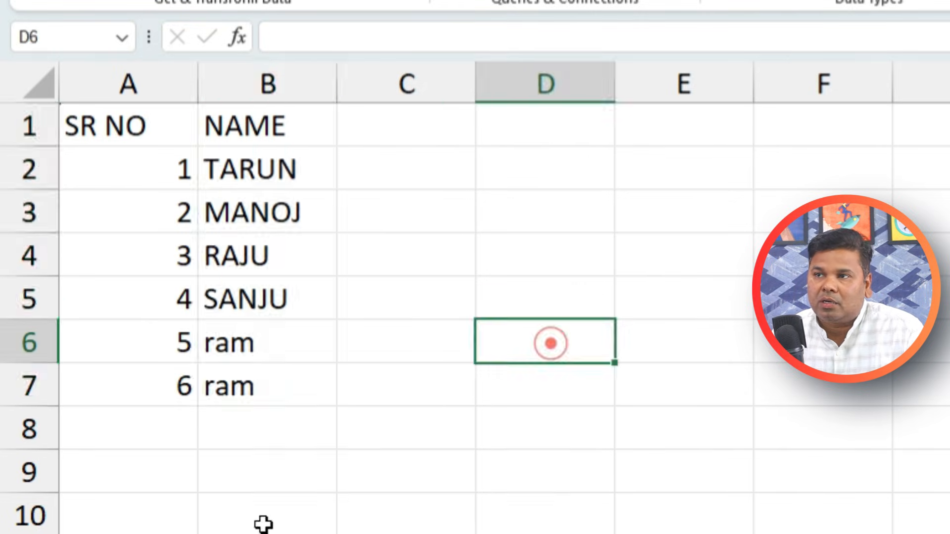
{"action": "left_click", "coordinate": [114, 524]}
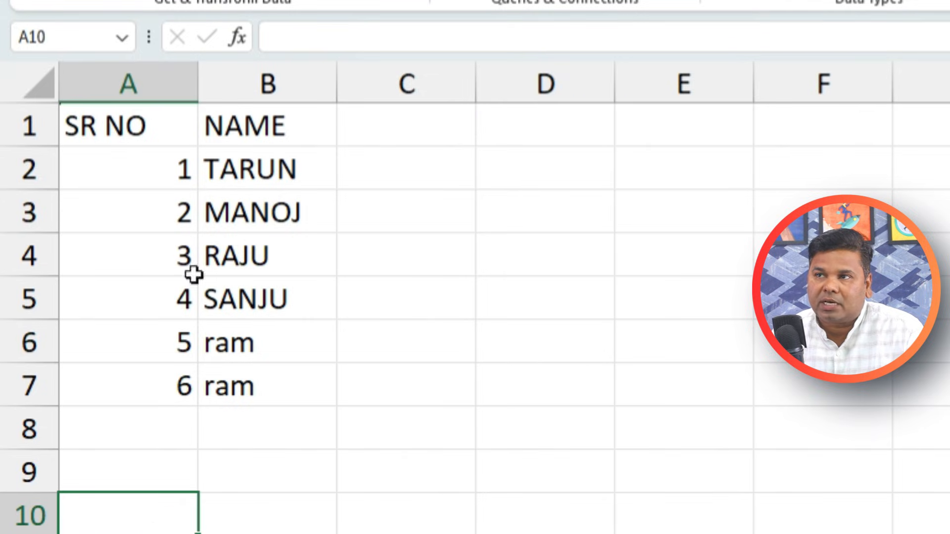
{"action": "left_click", "coordinate": [127, 83]}
{"action": "left_click", "coordinate": [142, 164]}
Clear the old serial numbers from A1:A8 and select A2
{"action": "left_click_drag", "start_coordinate": [153, 110], "coordinate": [151, 435]}
{"action": "key", "text": "Delete"}
{"action": "left_click", "coordinate": [392, 373]}
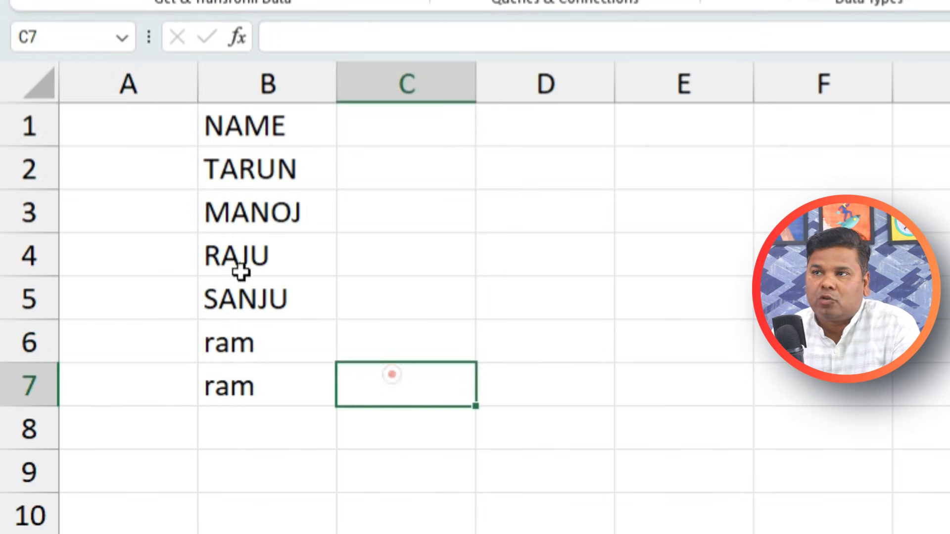
{"action": "left_click", "coordinate": [134, 130]}
{"action": "left_click", "coordinate": [134, 157]}
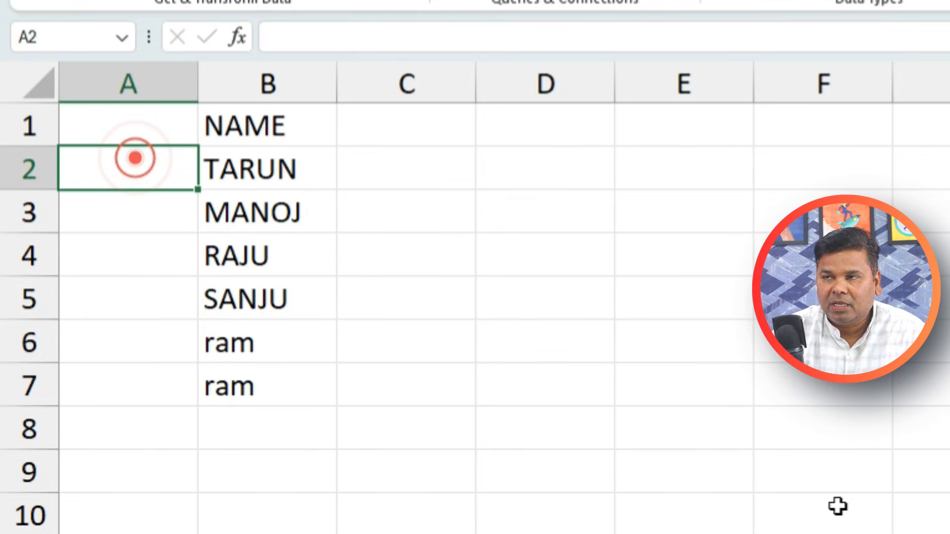
Enter =SEQUENCE(COUNTA(B2:B20)) in A2 so numbers 1–6 spill beside the names
{"action": "type", "text": "="}
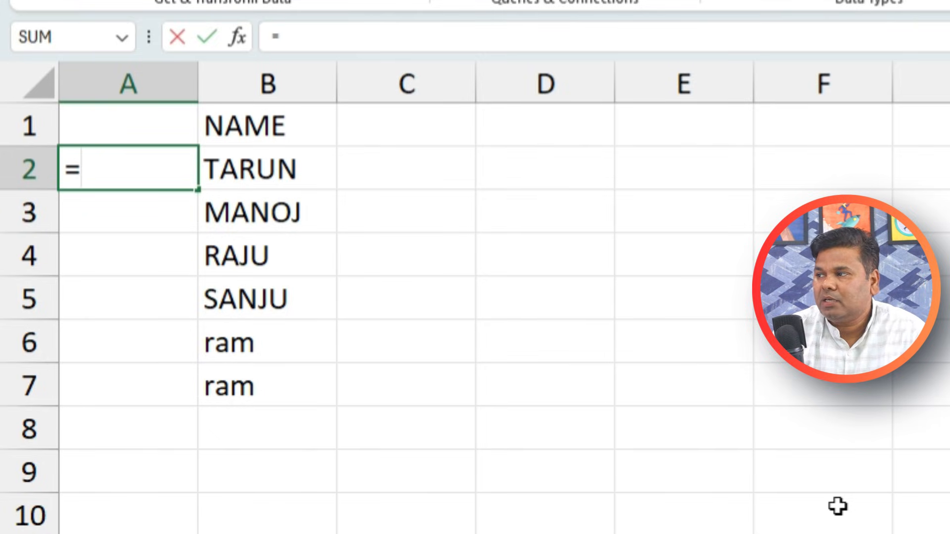
{"action": "type", "text": "se"}
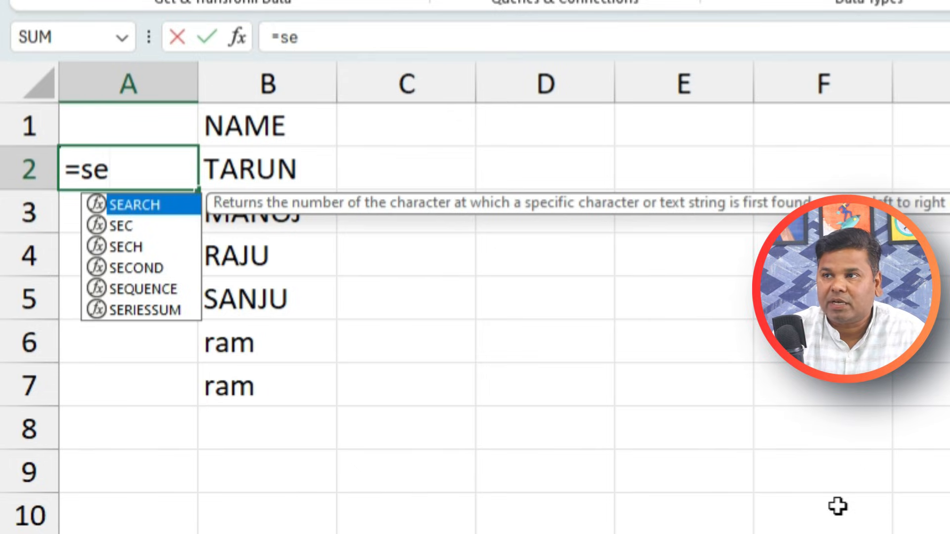
{"action": "double_click", "coordinate": [165, 289]}
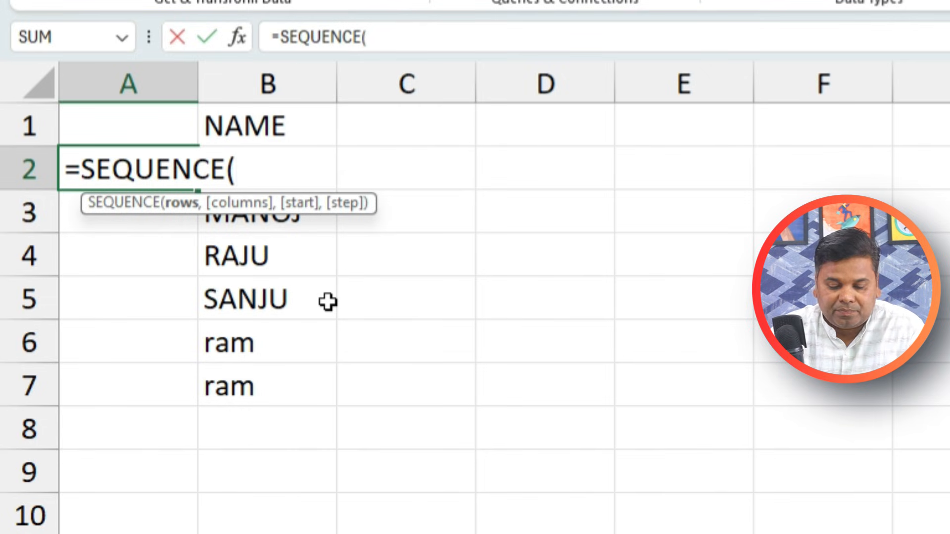
{"action": "type", "text": "count"}
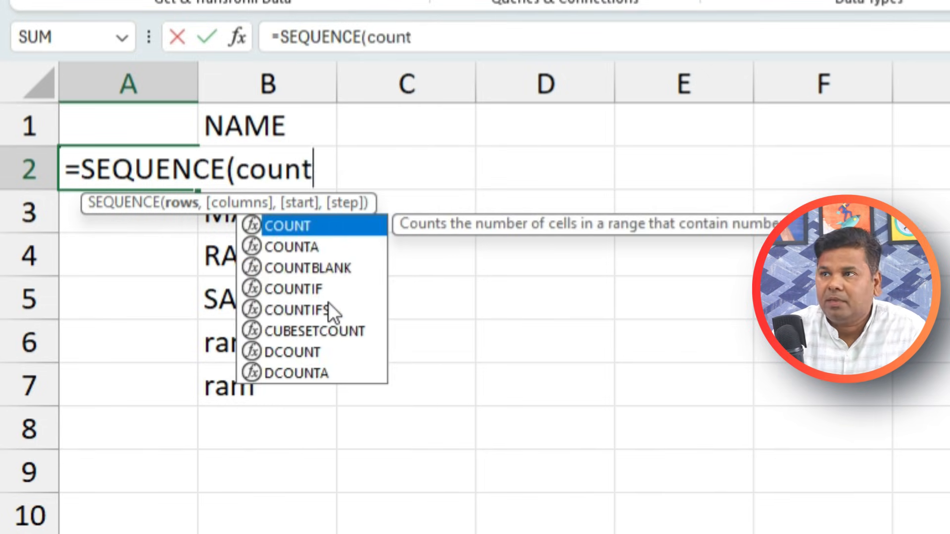
{"action": "double_click", "coordinate": [329, 250]}
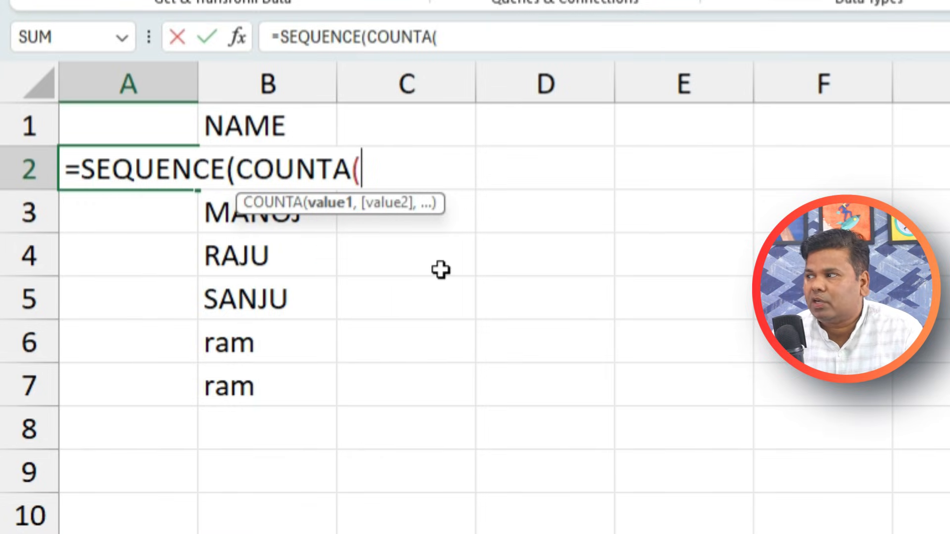
{"action": "left_click_drag", "start_coordinate": [282, 391], "coordinate": [280, 272]}
{"action": "left_click", "coordinate": [269, 85]}
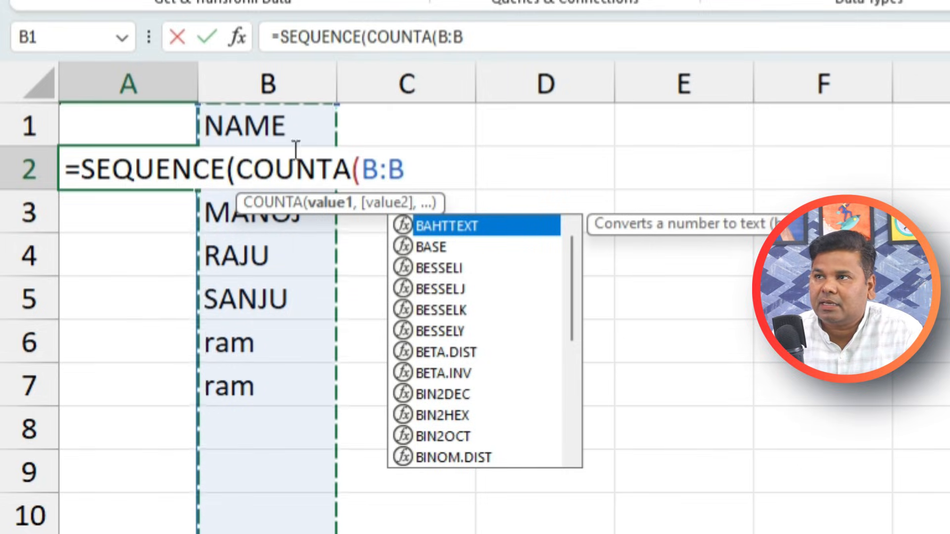
{"action": "left_click_drag", "start_coordinate": [436, 38], "coordinate": [464, 35]}
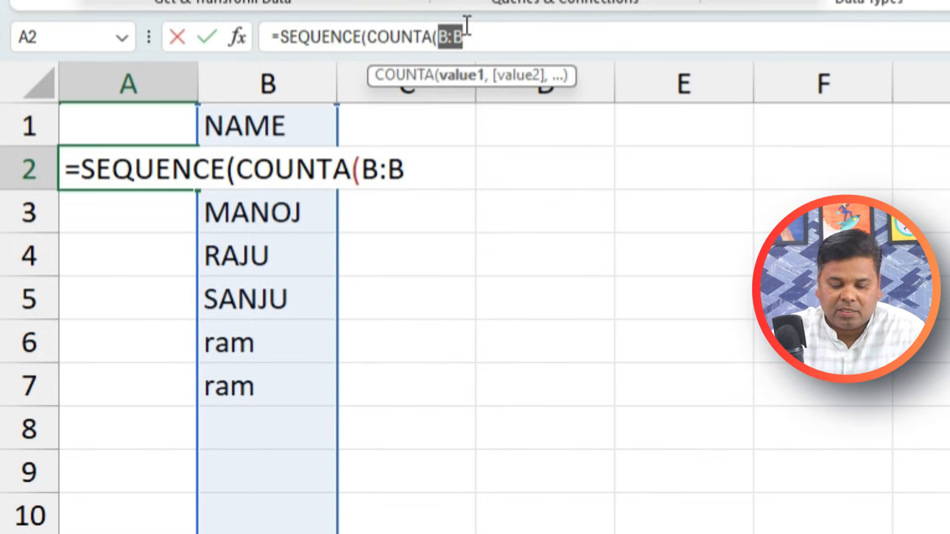
{"action": "type", "text": "B"}
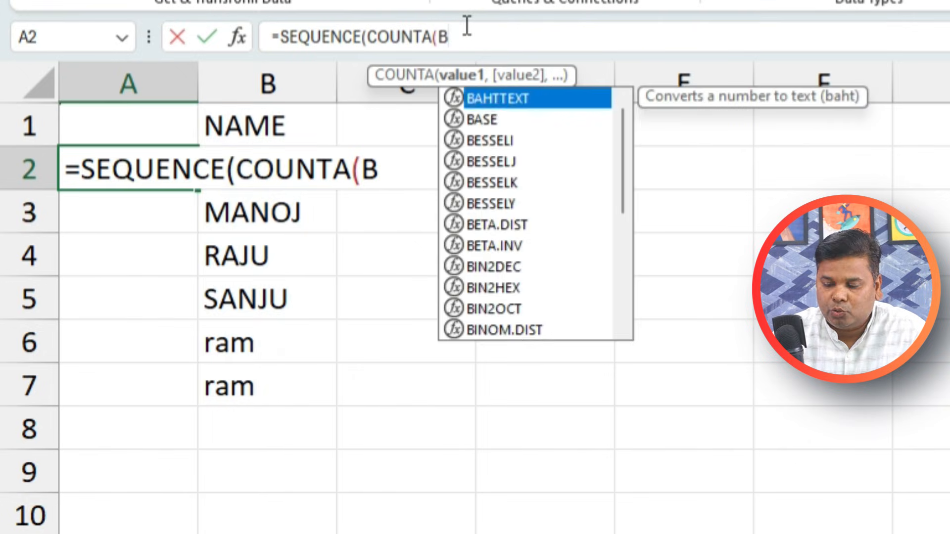
{"action": "type", "text": "2:b20"}
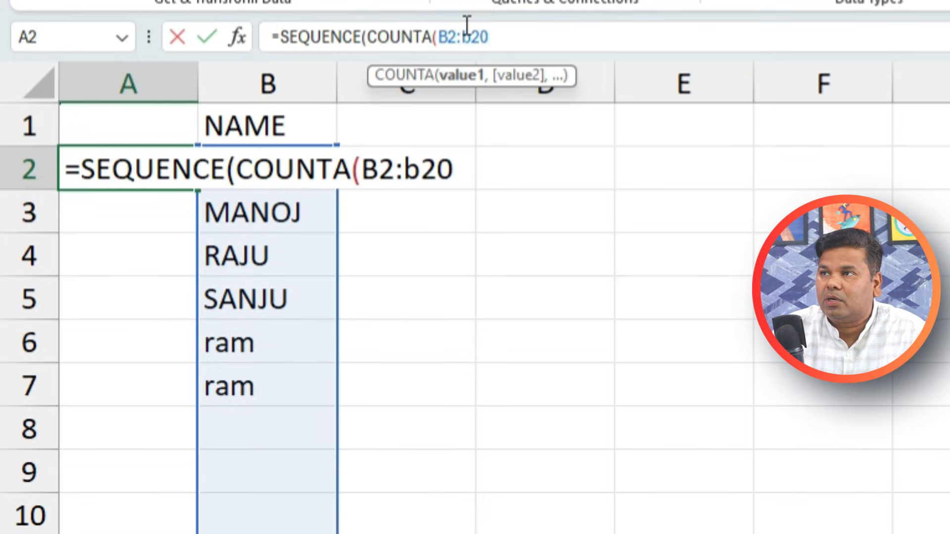
{"action": "type", "text": ")"}
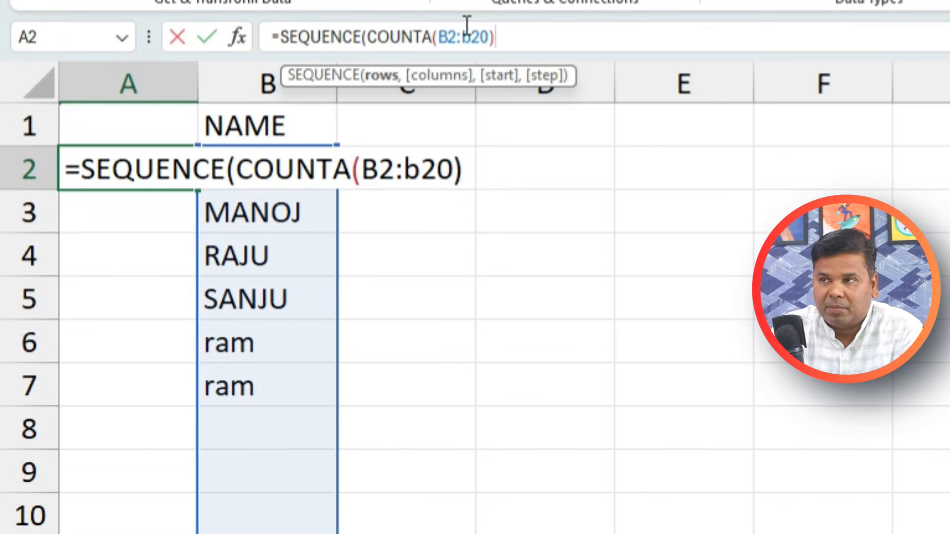
{"action": "type", "text": ")"}
{"action": "key", "text": "Return"}
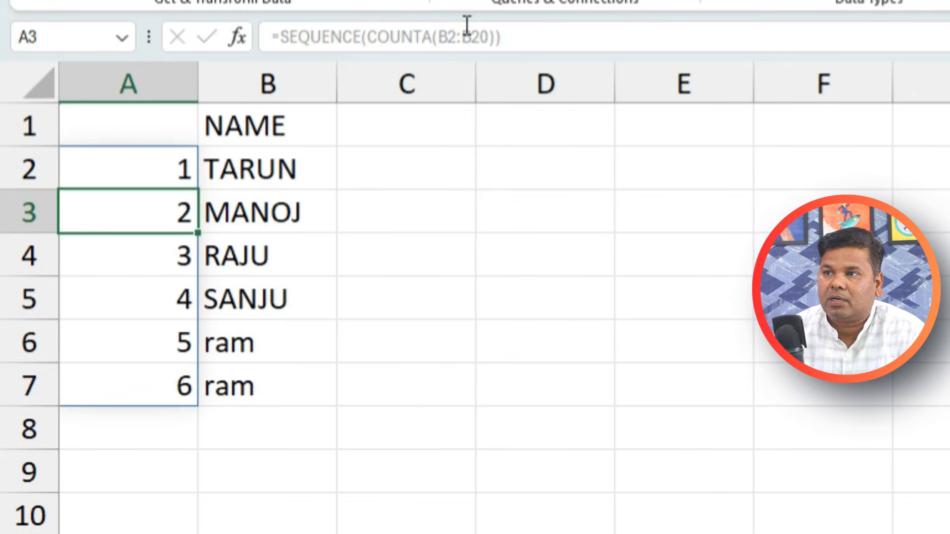
Enter 25, 255 and 255 in B8:B10 so the SEQUENCE numbering extends automatically
{"action": "left_click", "coordinate": [272, 436]}
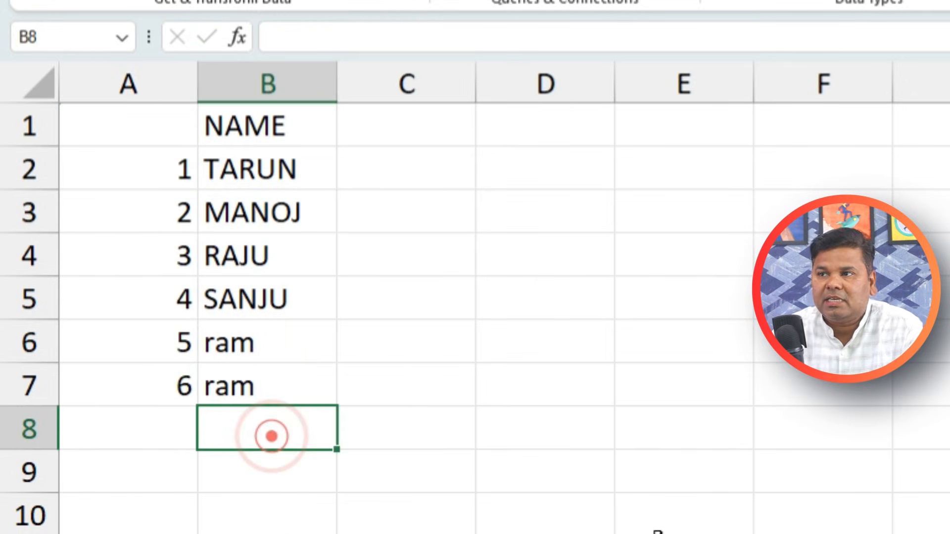
{"action": "type", "text": "2"}
{"action": "key", "text": "Return"}
{"action": "type", "text": "255"}
{"action": "key", "text": "Return"}
{"action": "type", "text": "2"}
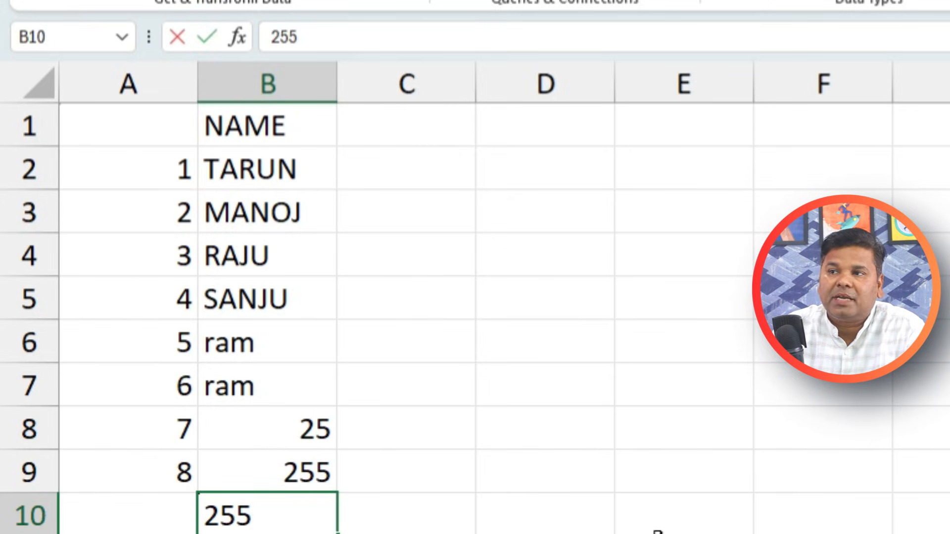
{"action": "type", "text": "55"}
{"action": "key", "text": "Return"}
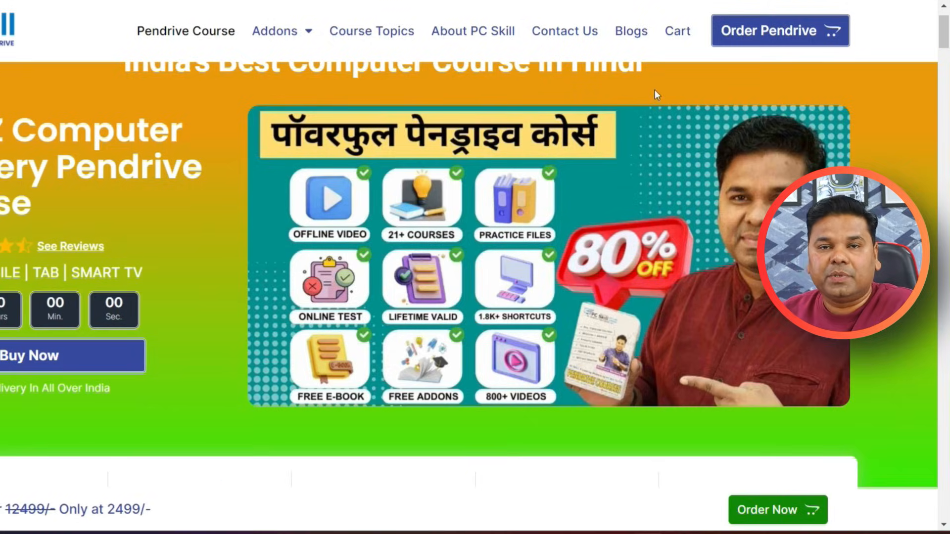
Apply the pcskill coupon to the pendrive course cart, dropping the total from ₹12,500.00 to ₹2,500.00
{"action": "left_click", "coordinate": [790, 37]}
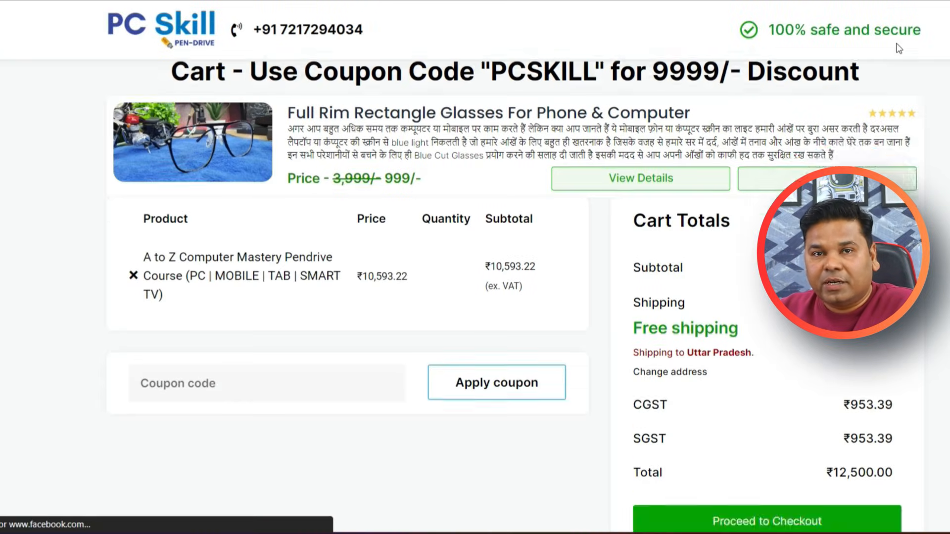
{"action": "scroll", "coordinate": [339, 350], "scroll_direction": "down", "scroll_amount": 1}
{"action": "left_click", "coordinate": [241, 343]}
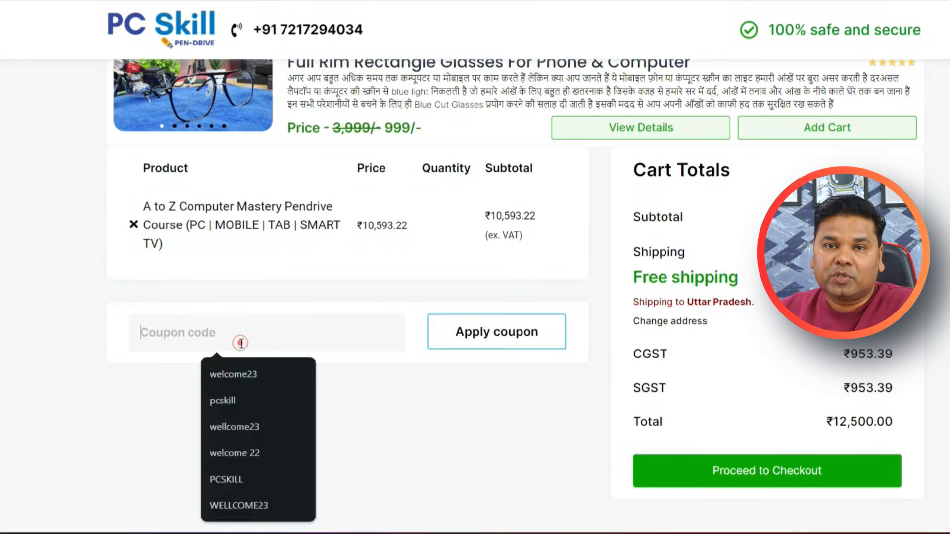
{"action": "triple_click", "coordinate": [822, 424]}
{"action": "left_click", "coordinate": [326, 335]}
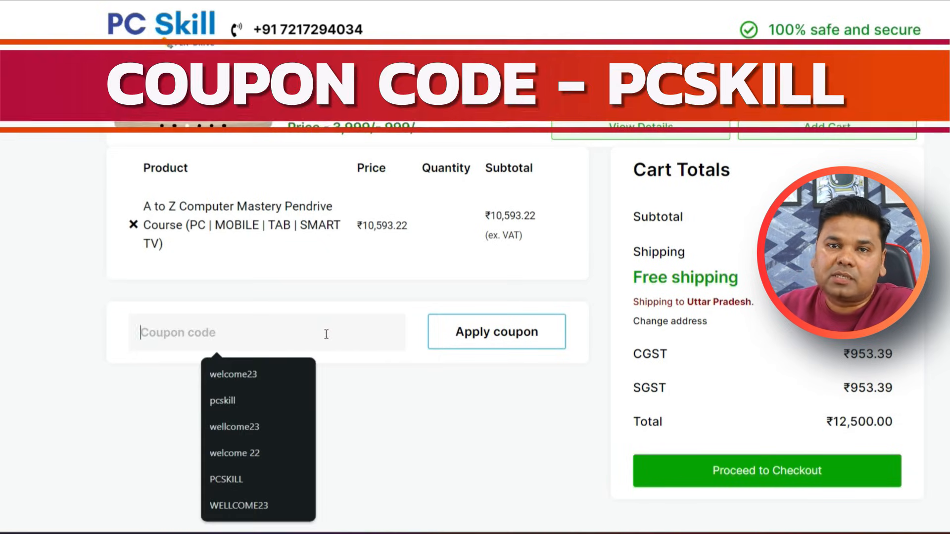
{"action": "left_click", "coordinate": [243, 405]}
{"action": "left_click", "coordinate": [464, 333]}
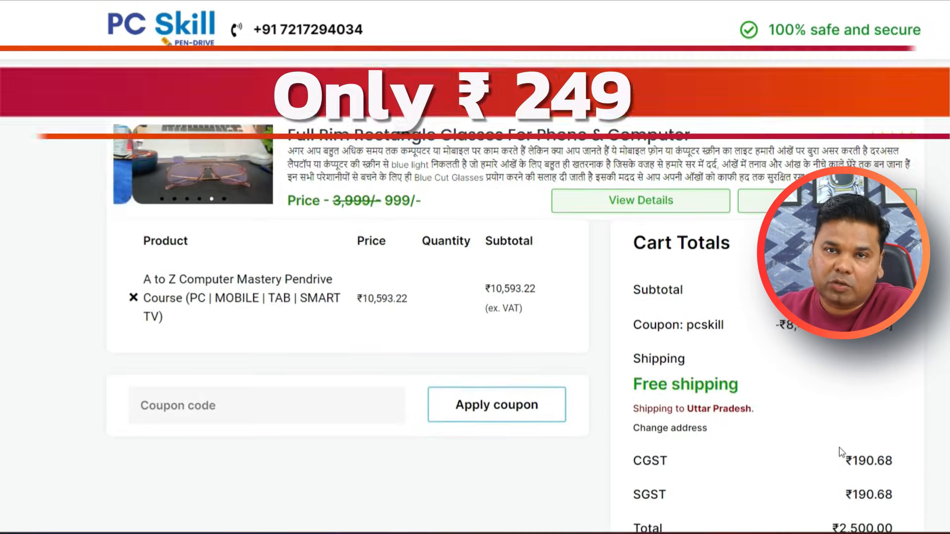
{"action": "scroll", "coordinate": [840, 452], "scroll_direction": "down", "scroll_amount": 2}
{"action": "triple_click", "coordinate": [824, 421]}
Add the rectangle glasses offer to the cart, bringing the total to ₹3,499.00
{"action": "scroll", "coordinate": [738, 366], "scroll_direction": "up", "scroll_amount": 2}
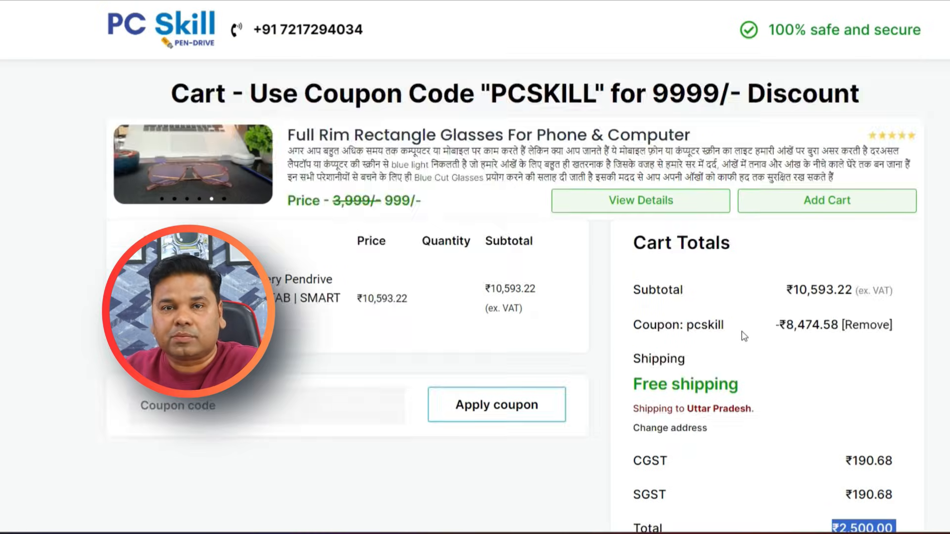
{"action": "left_click", "coordinate": [803, 203]}
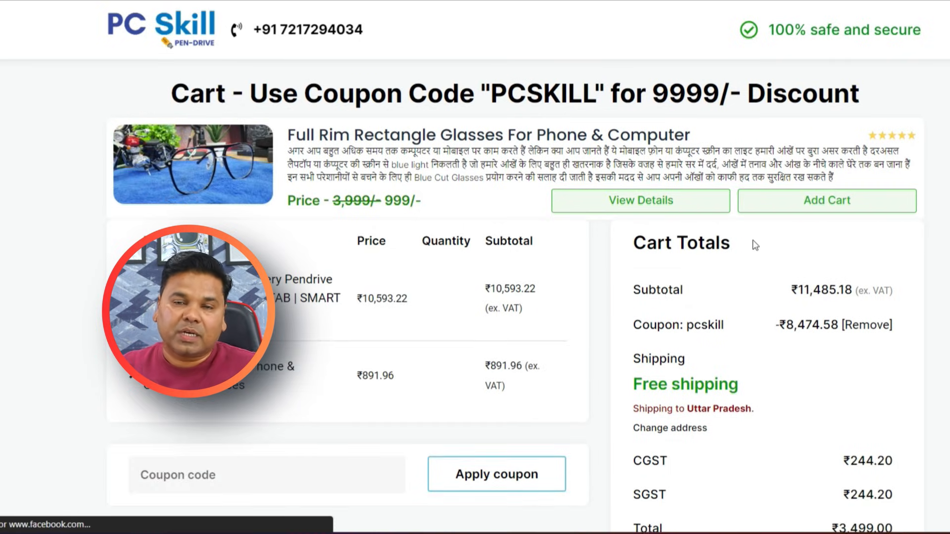
{"action": "scroll", "coordinate": [772, 322], "scroll_direction": "down", "scroll_amount": 2}
{"action": "triple_click", "coordinate": [833, 421]}
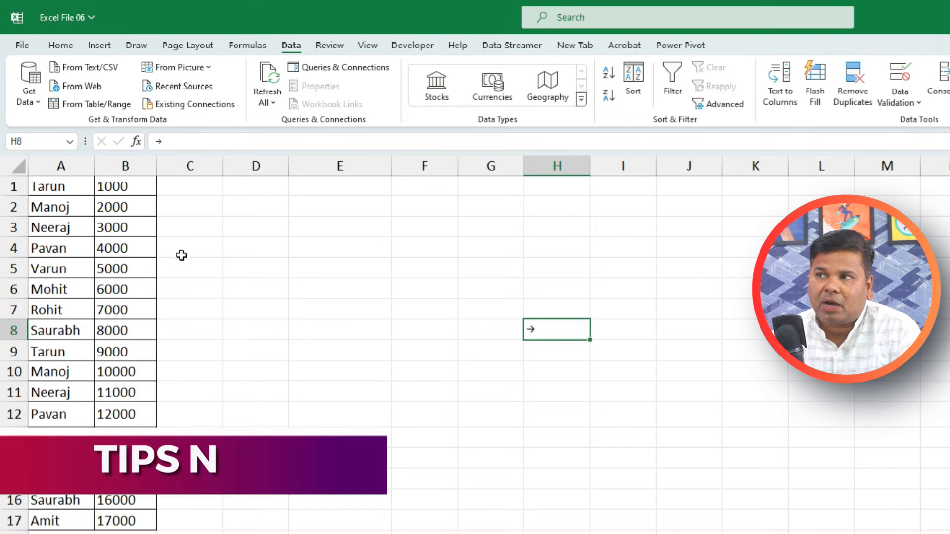
Widen column A to fit the names list
{"action": "left_click", "coordinate": [316, 283]}
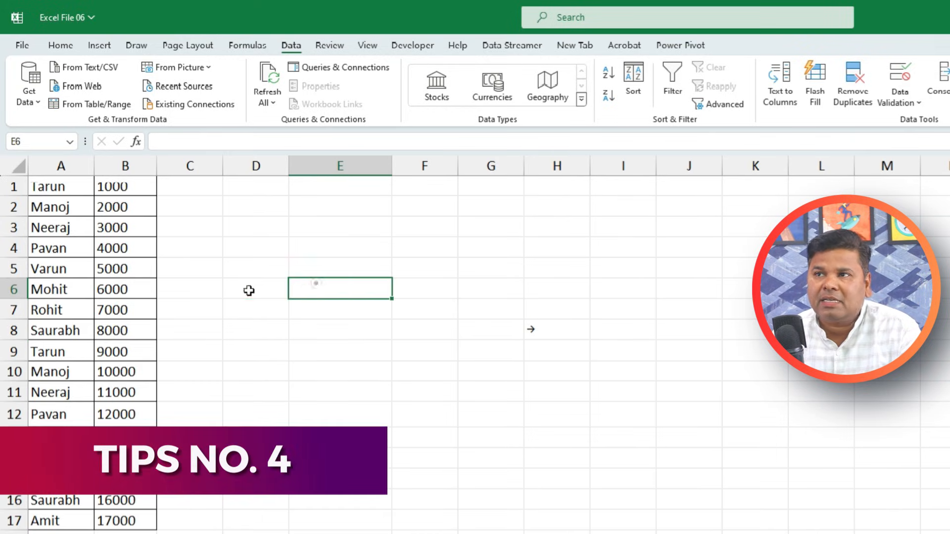
{"action": "left_click", "coordinate": [64, 191]}
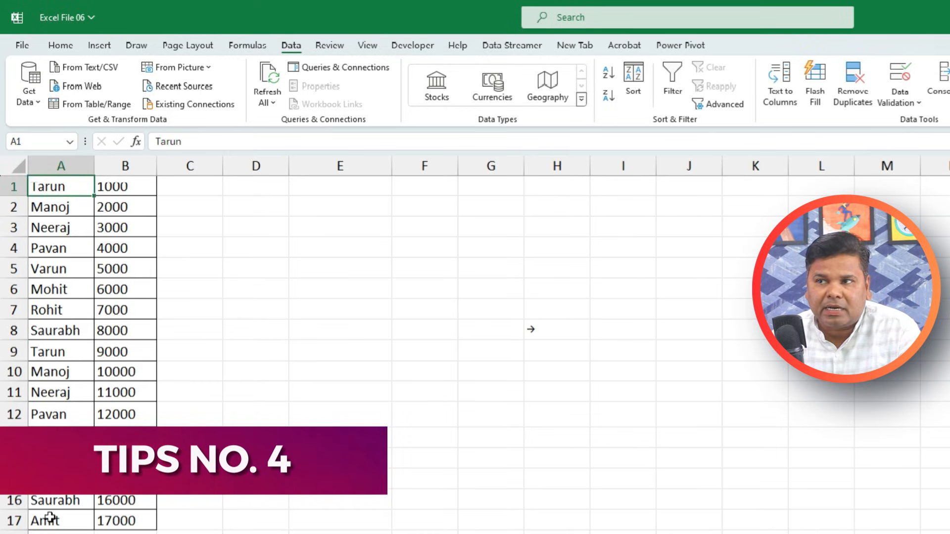
{"action": "left_click_drag", "start_coordinate": [94, 166], "coordinate": [109, 167]}
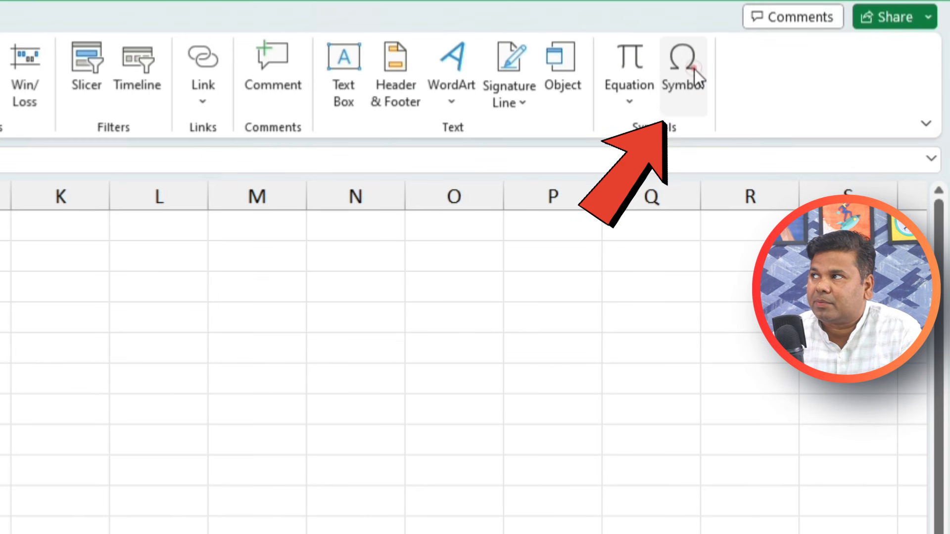
Insert the Almost Equal To (≈) symbol into H9 from the Symbol dialog
{"action": "left_click", "coordinate": [693, 69]}
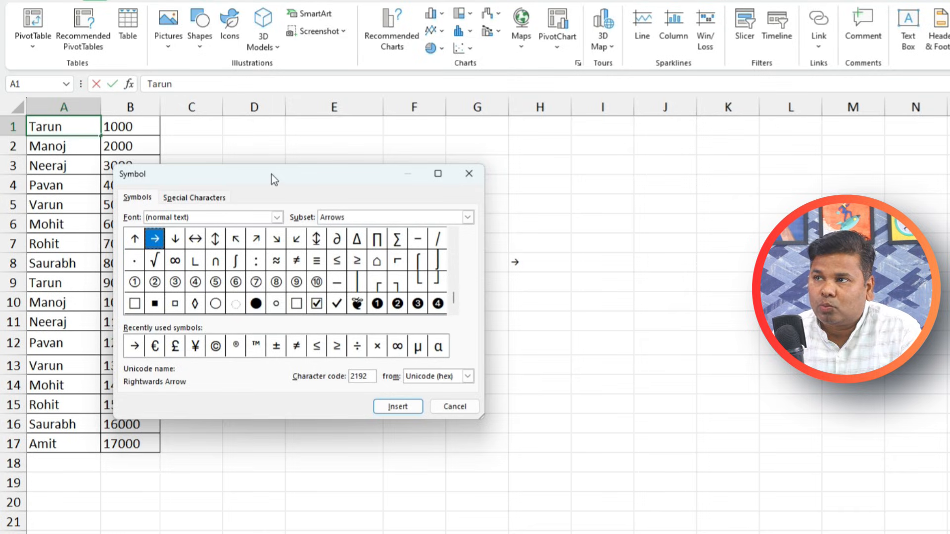
{"action": "left_click_drag", "start_coordinate": [271, 175], "coordinate": [471, 176]}
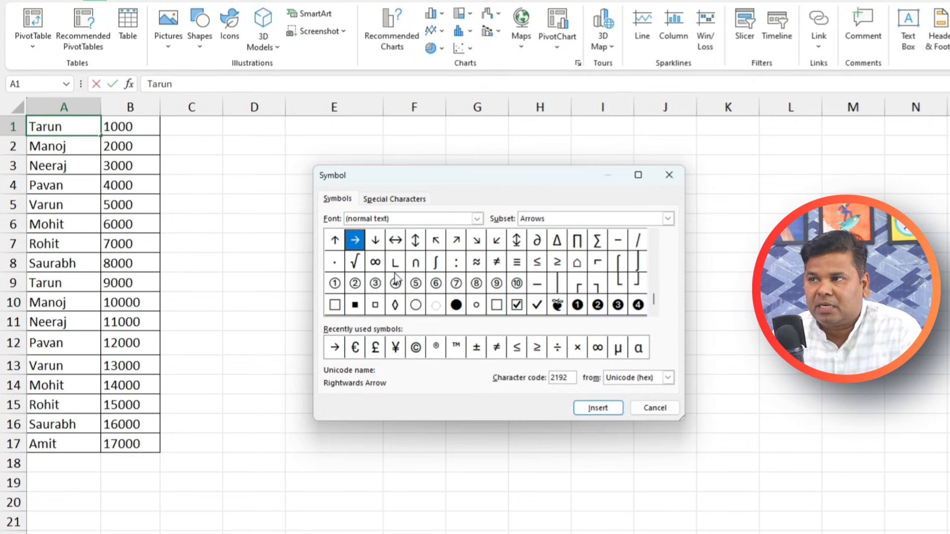
{"action": "left_click", "coordinate": [477, 266]}
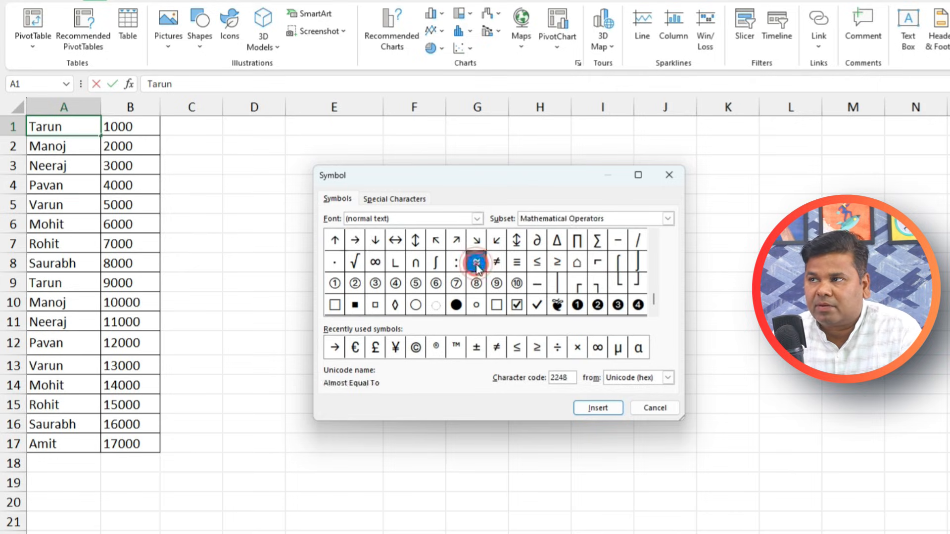
{"action": "left_click", "coordinate": [492, 170]}
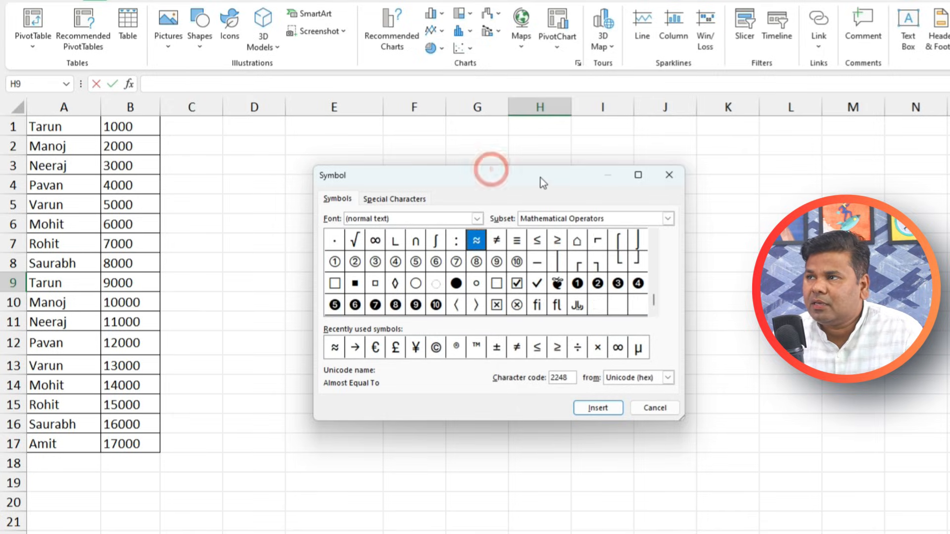
{"action": "left_click_drag", "start_coordinate": [522, 182], "coordinate": [935, 189]}
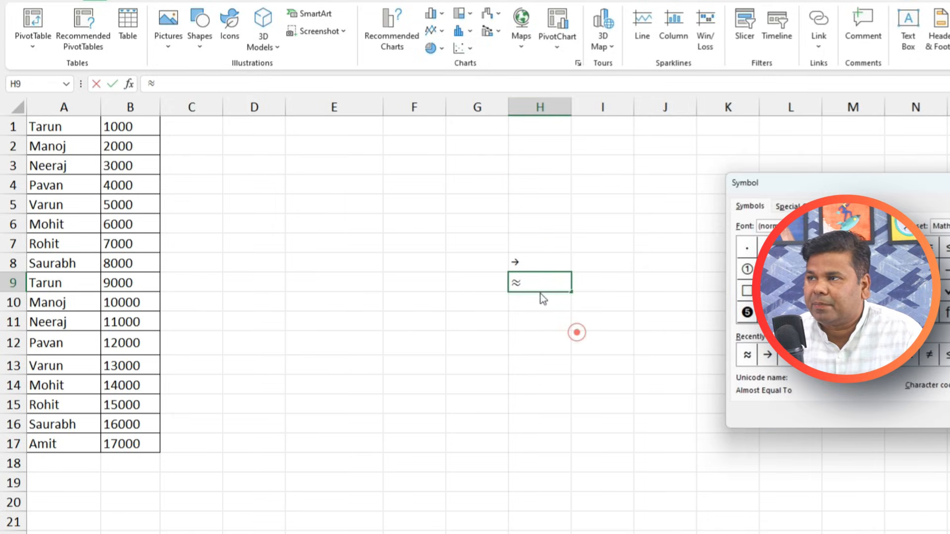
Give the names in column A a custom '≈ @' number format
{"action": "key", "text": "Escape"}
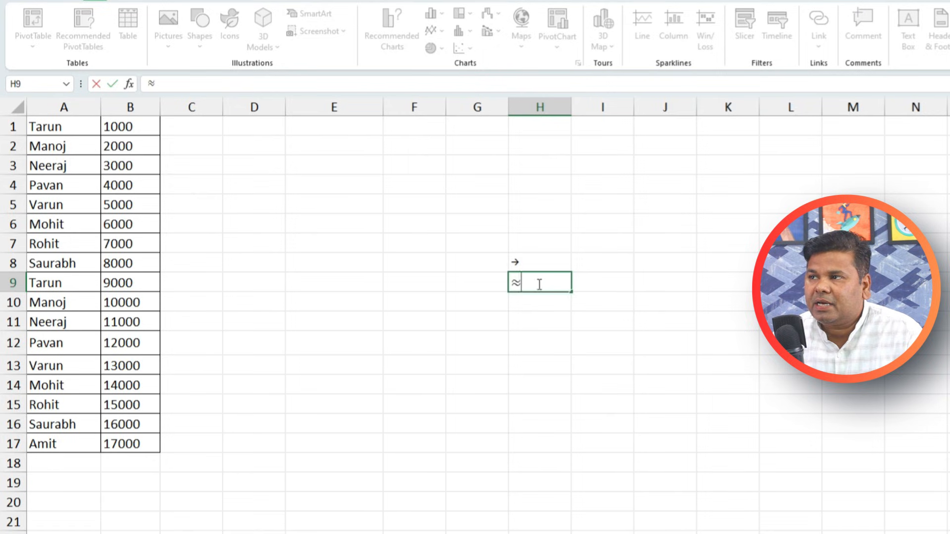
{"action": "left_click", "coordinate": [229, 261]}
{"action": "left_click_drag", "start_coordinate": [66, 126], "coordinate": [37, 450]}
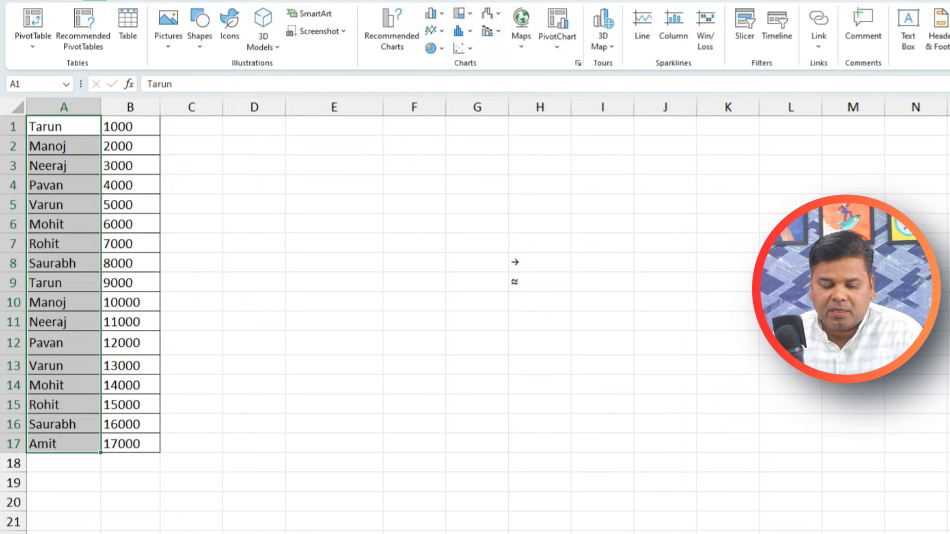
{"action": "key", "text": "ctrl+1"}
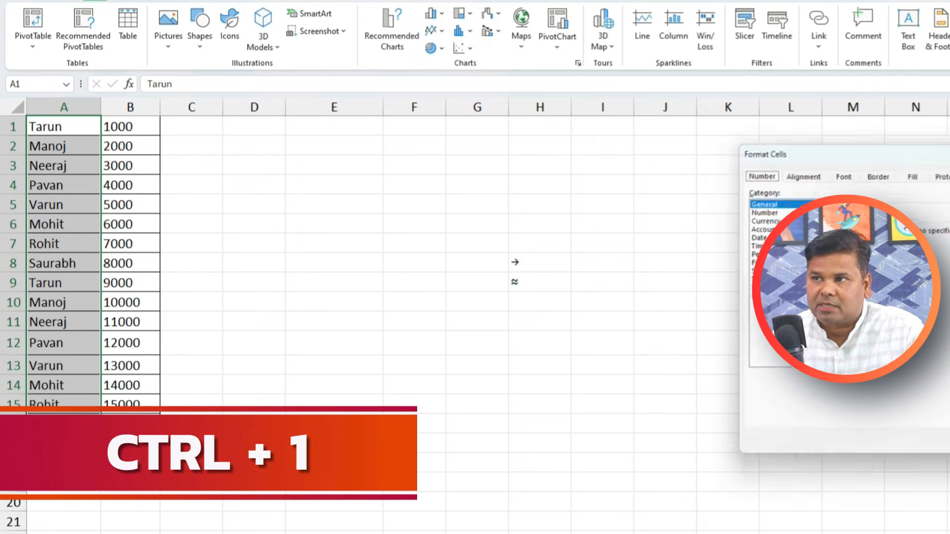
{"action": "left_click_drag", "start_coordinate": [785, 160], "coordinate": [319, 152]}
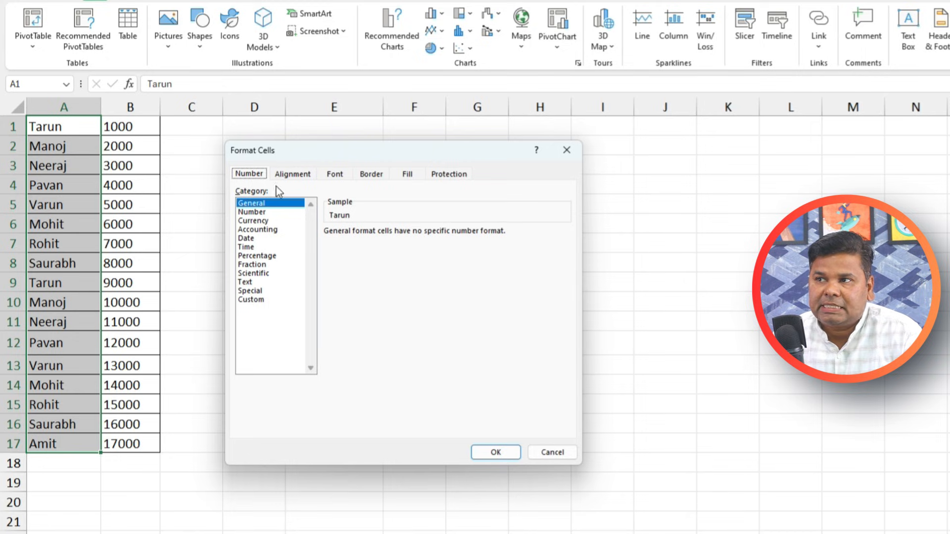
{"action": "left_click", "coordinate": [267, 300]}
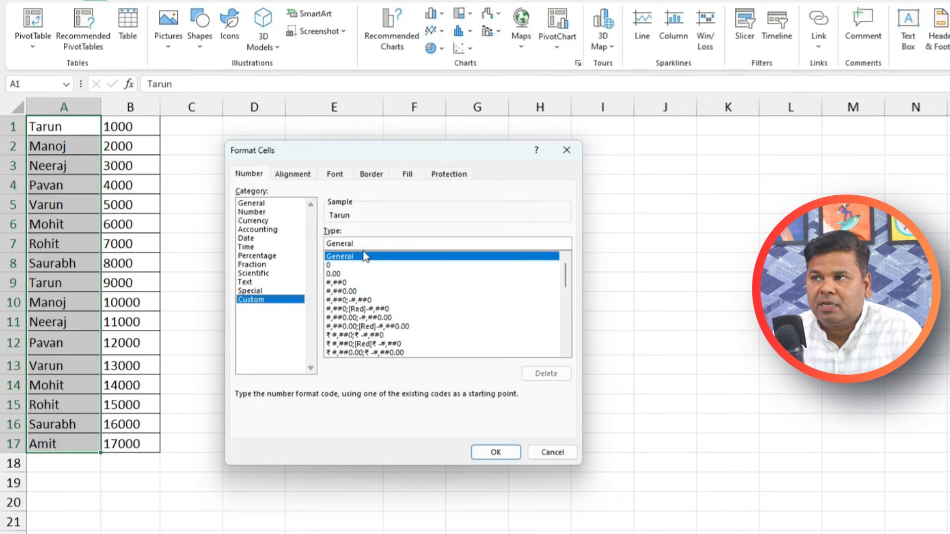
{"action": "left_click_drag", "start_coordinate": [367, 244], "coordinate": [256, 242]}
{"action": "type", "text": "="}
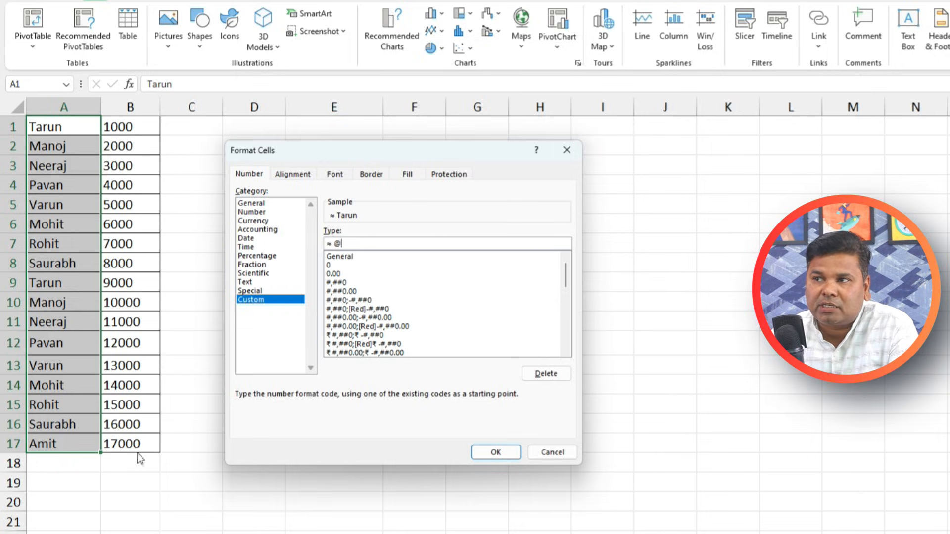
{"action": "left_click", "coordinate": [496, 450]}
{"action": "double_click", "coordinate": [318, 435]}
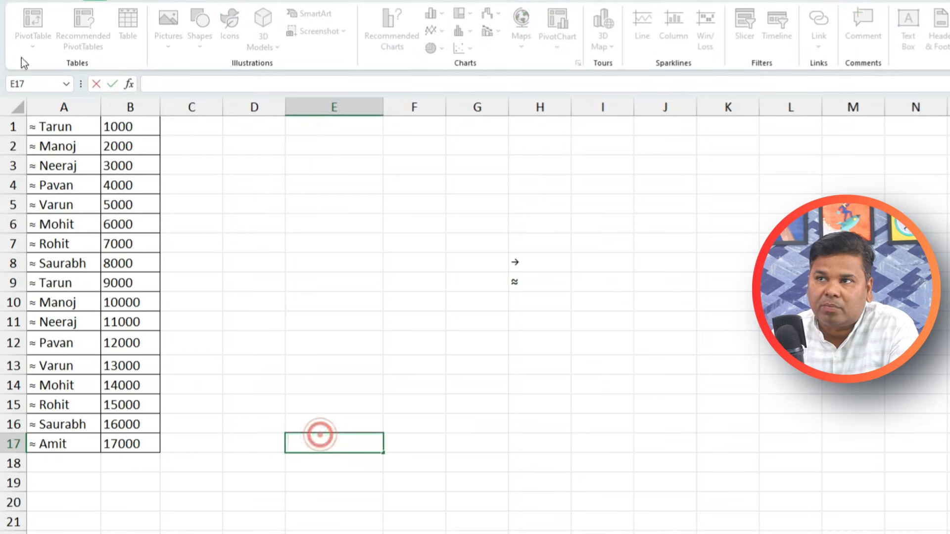
Test a stray entry in A15, undo it back to Rohit, and inspect the arrow in H8
{"action": "left_click", "coordinate": [58, 409]}
{"action": "type", "text": "dsfdf"}
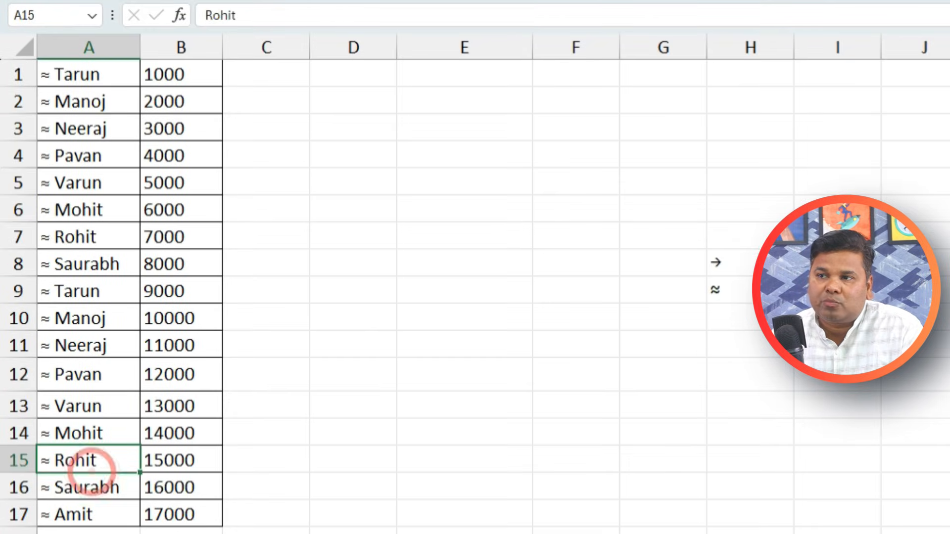
{"action": "left_click", "coordinate": [353, 533]}
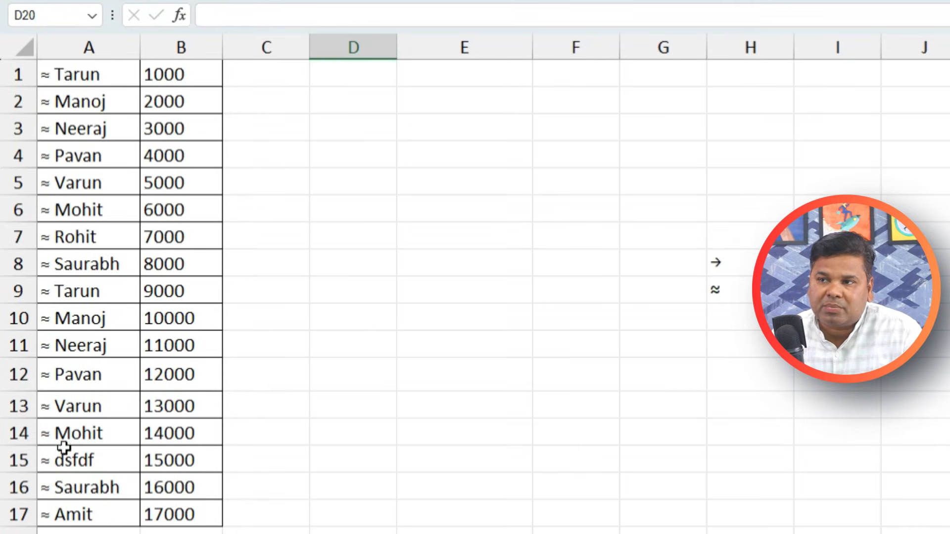
{"action": "key", "text": "ctrl+z"}
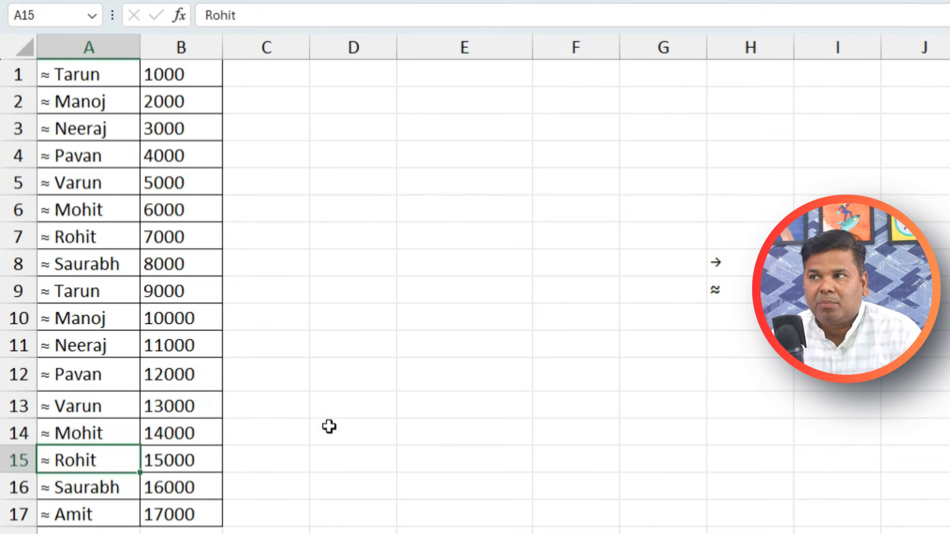
{"action": "left_click", "coordinate": [749, 261]}
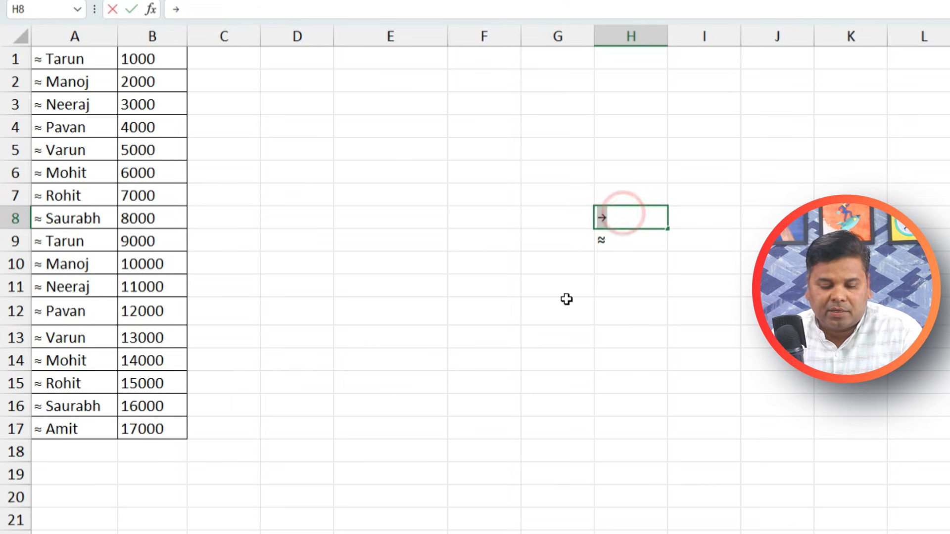
{"action": "left_click", "coordinate": [376, 285]}
Change the custom format of A1:A17 from '≈ @' to '→ @'
{"action": "left_click", "coordinate": [57, 50]}
{"action": "left_click_drag", "start_coordinate": [79, 383], "coordinate": [89, 429]}
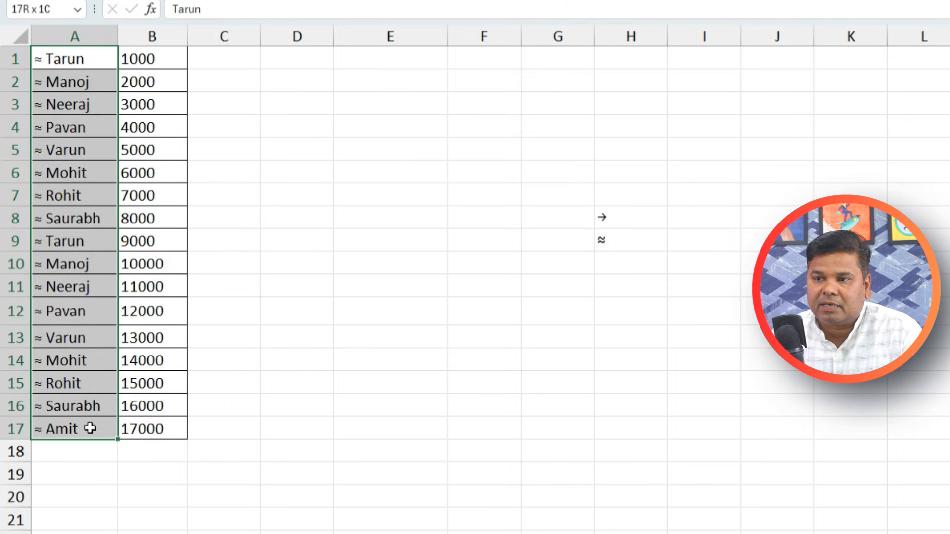
{"action": "key", "text": "ctrl+1"}
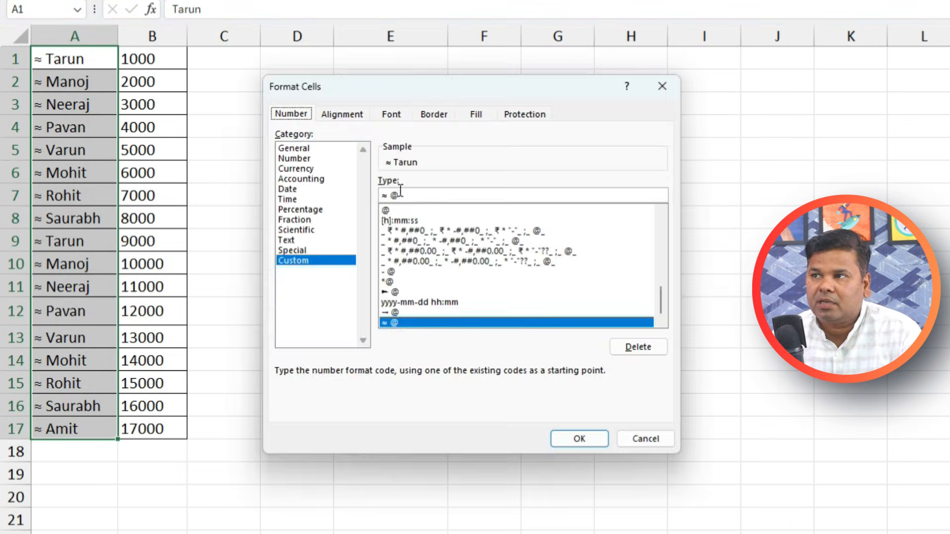
{"action": "left_click", "coordinate": [291, 261]}
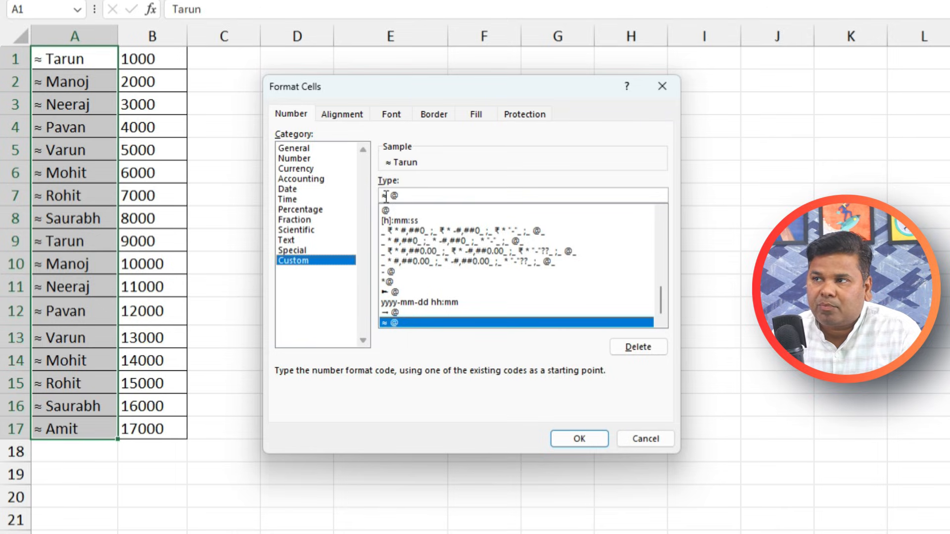
{"action": "left_click", "coordinate": [424, 195]}
{"action": "type", "text": "→"}
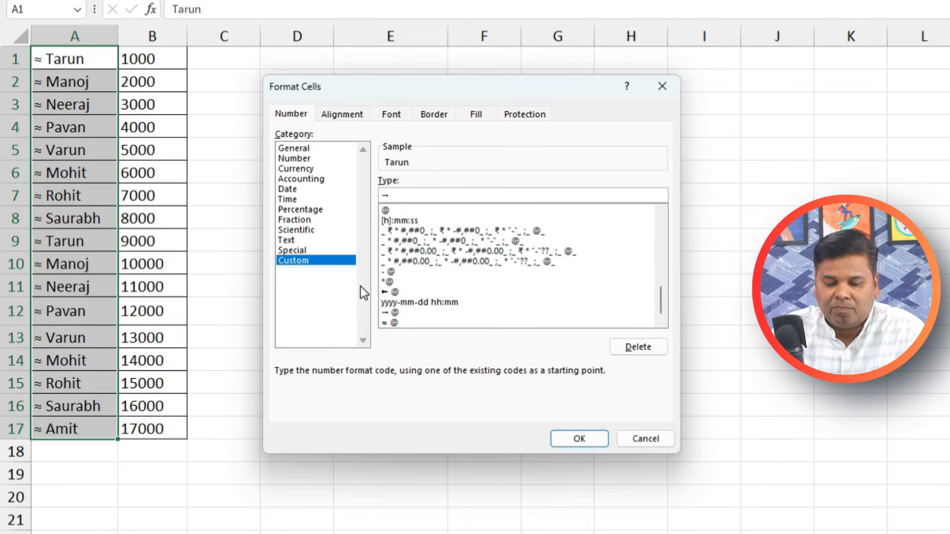
{"action": "type", "text": " @"}
{"action": "left_click", "coordinate": [574, 440]}
{"action": "left_click", "coordinate": [434, 390]}
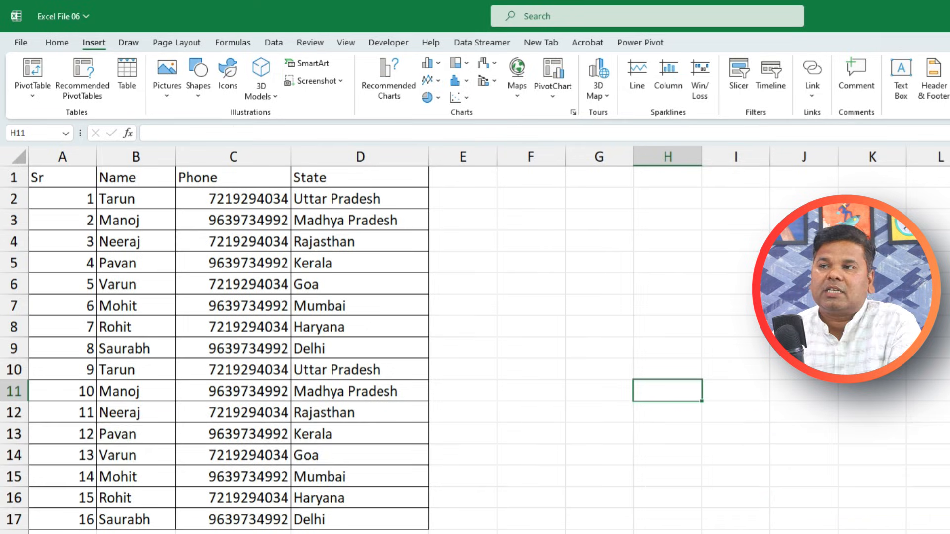
Narrow the Phone column and select the whole table A1:D17
{"action": "left_click_drag", "start_coordinate": [291, 157], "coordinate": [275, 157]}
{"action": "left_click", "coordinate": [49, 174]}
{"action": "left_click_drag", "start_coordinate": [48, 175], "coordinate": [393, 520]}
Remove duplicate rows comparing only the Name column, leaving eight unique people
{"action": "left_click", "coordinate": [57, 42]}
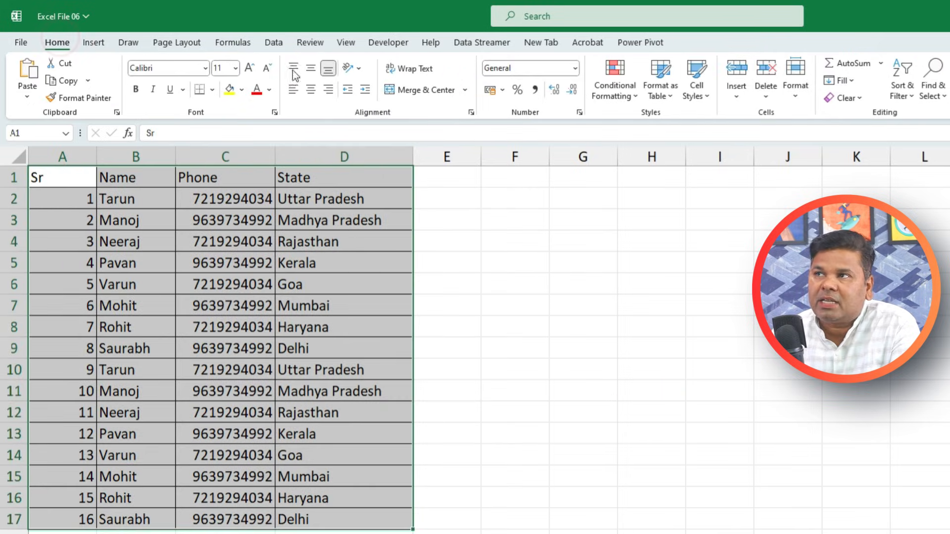
{"action": "left_click", "coordinate": [274, 44]}
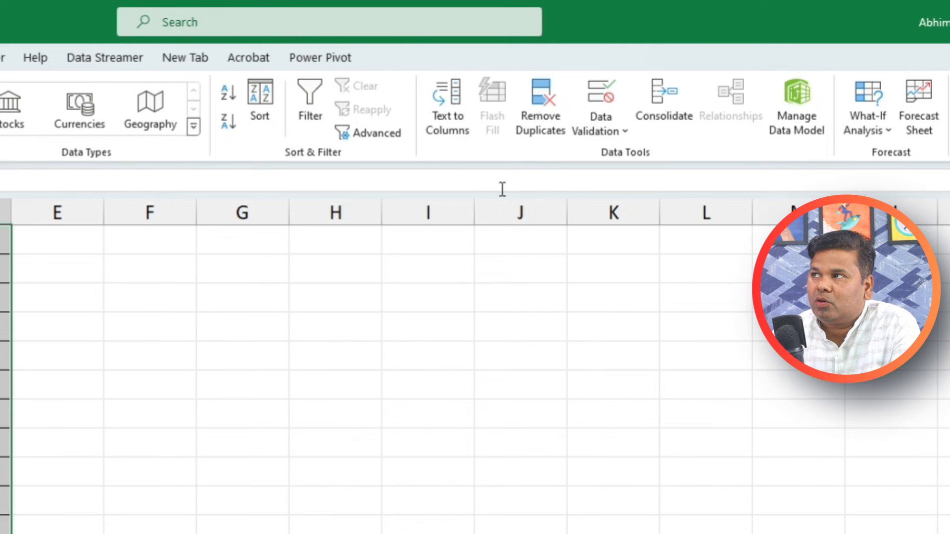
{"action": "left_click", "coordinate": [538, 113]}
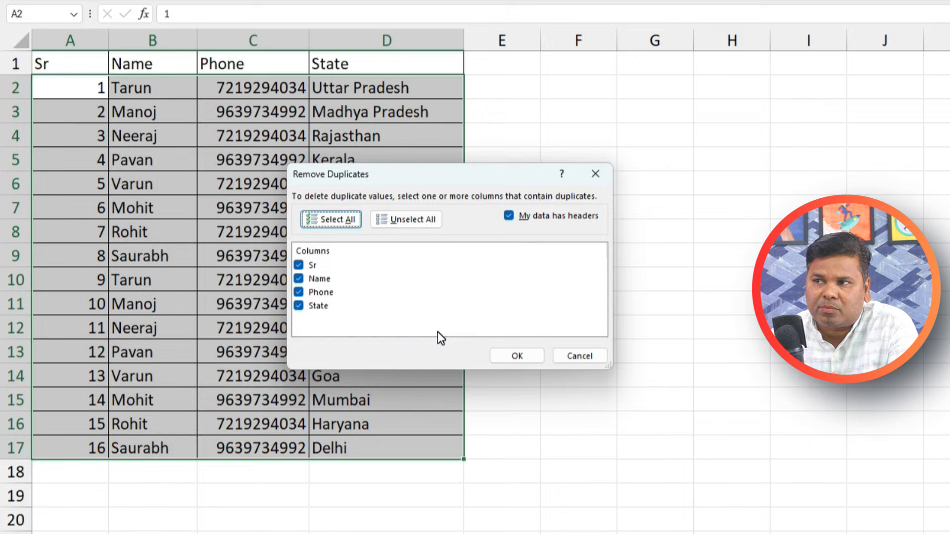
{"action": "left_click", "coordinate": [299, 294]}
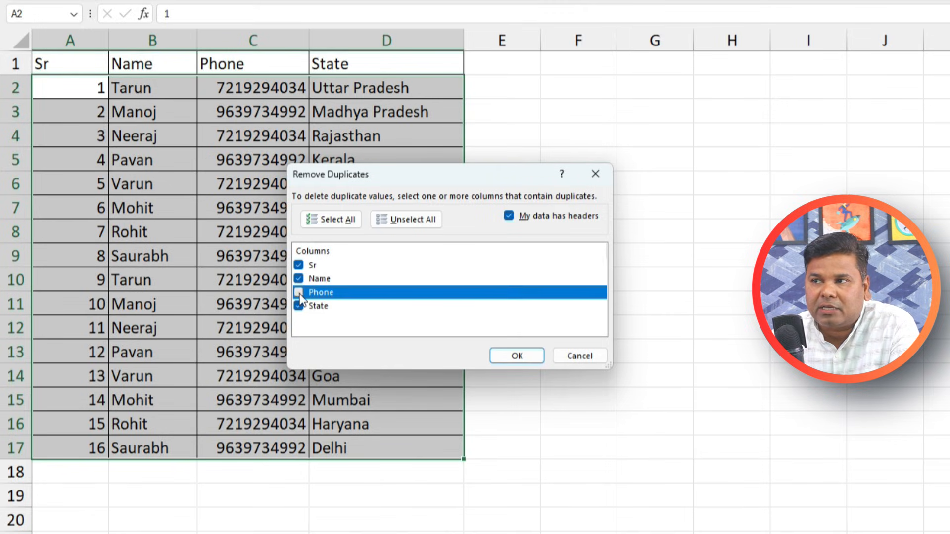
{"action": "left_click", "coordinate": [298, 306]}
{"action": "left_click", "coordinate": [299, 266]}
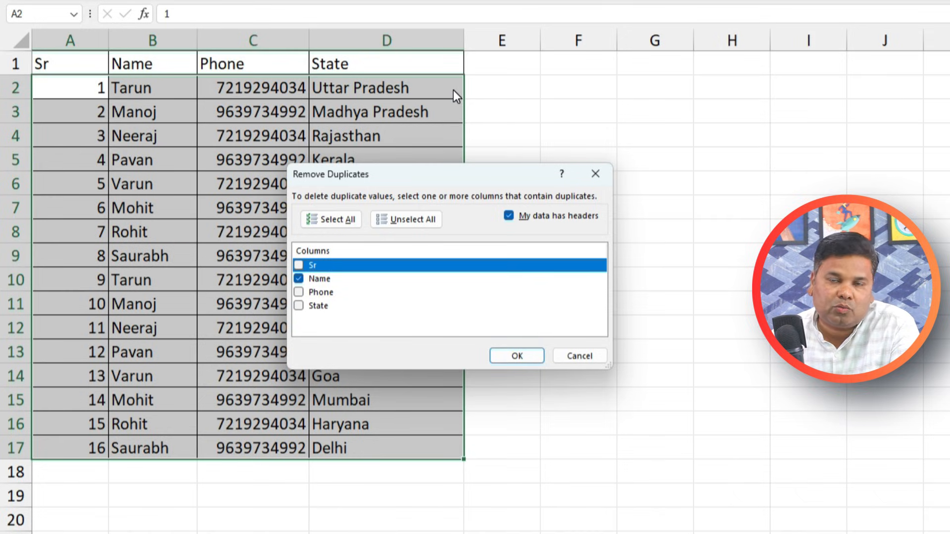
{"action": "left_click", "coordinate": [330, 279]}
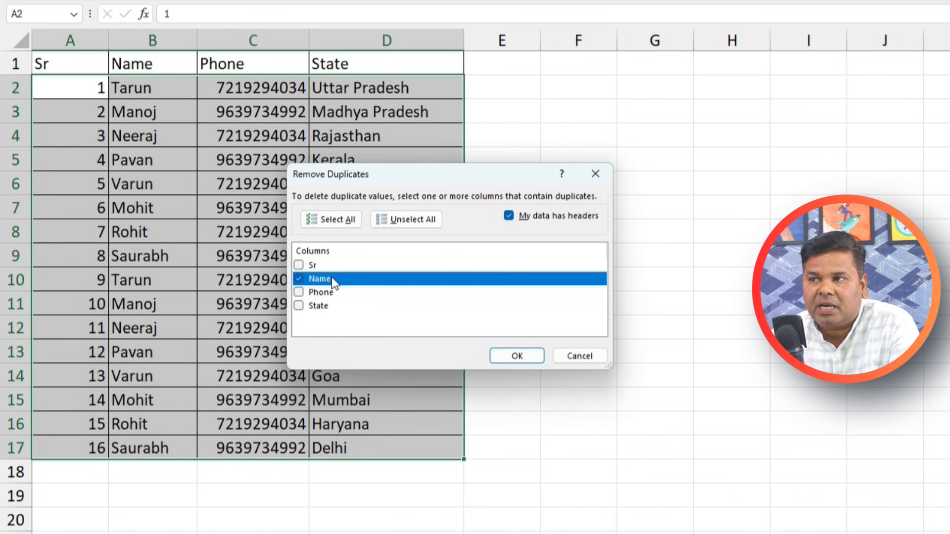
{"action": "left_click", "coordinate": [300, 279]}
{"action": "left_click", "coordinate": [530, 358]}
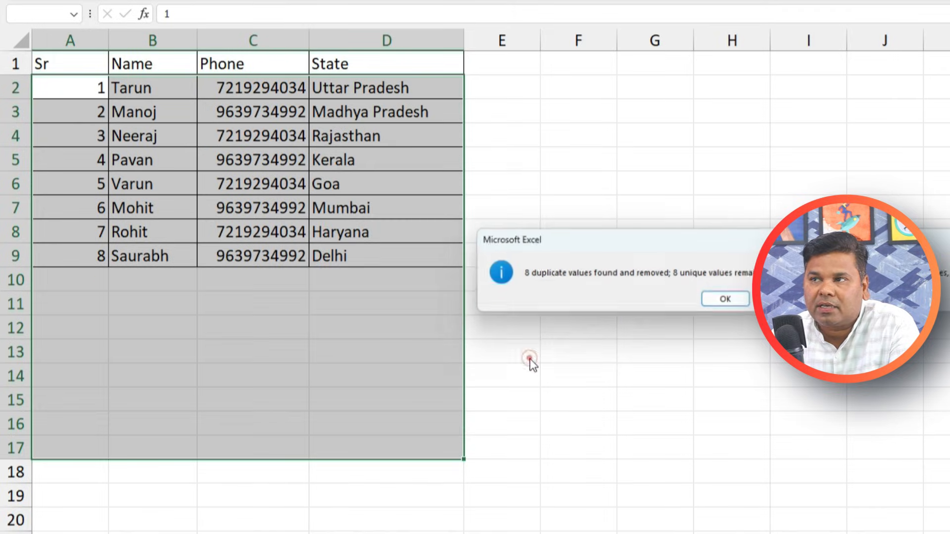
{"action": "left_click_drag", "start_coordinate": [339, 311], "coordinate": [243, 287]}
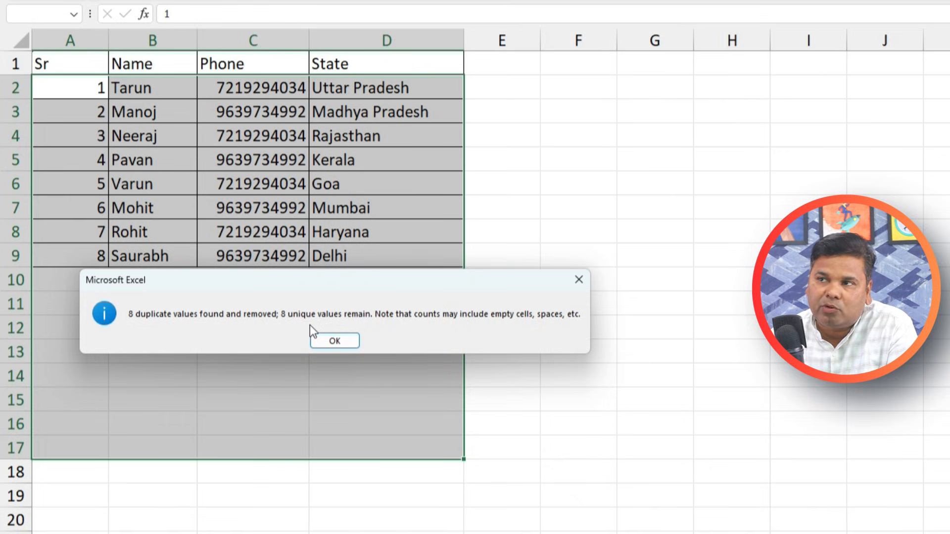
{"action": "left_click", "coordinate": [342, 347]}
{"action": "left_click", "coordinate": [545, 343]}
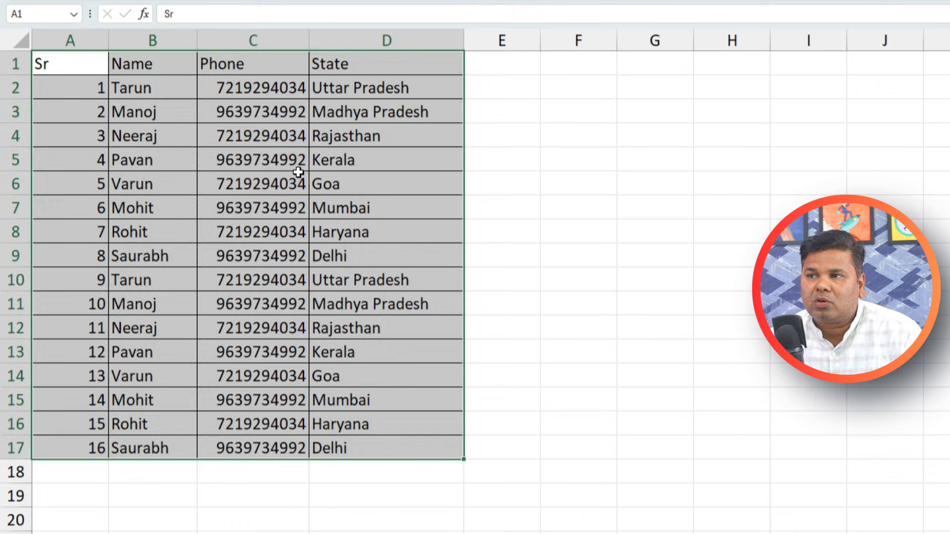
Remove duplicates from the restored A1:D17 table comparing only the Phone column
{"action": "left_click", "coordinate": [297, 174]}
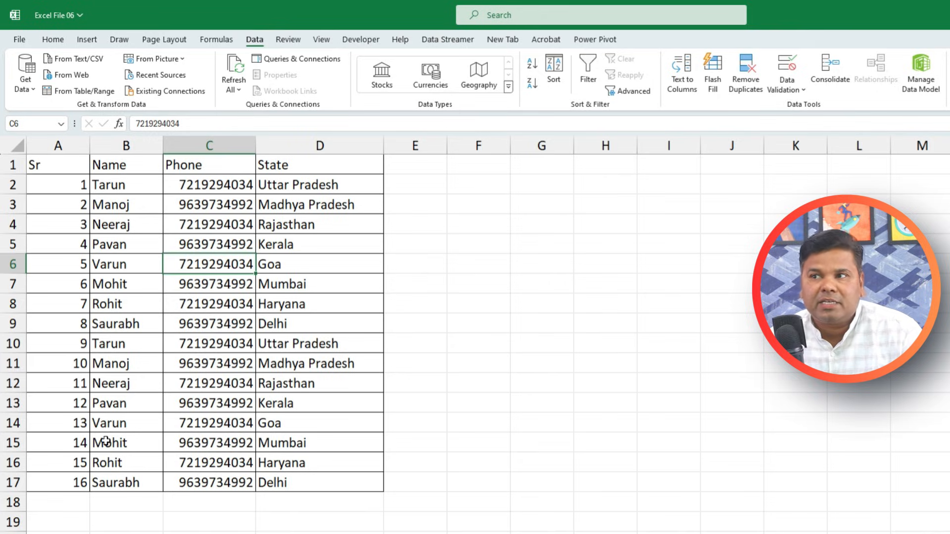
{"action": "left_click_drag", "start_coordinate": [37, 167], "coordinate": [310, 482]}
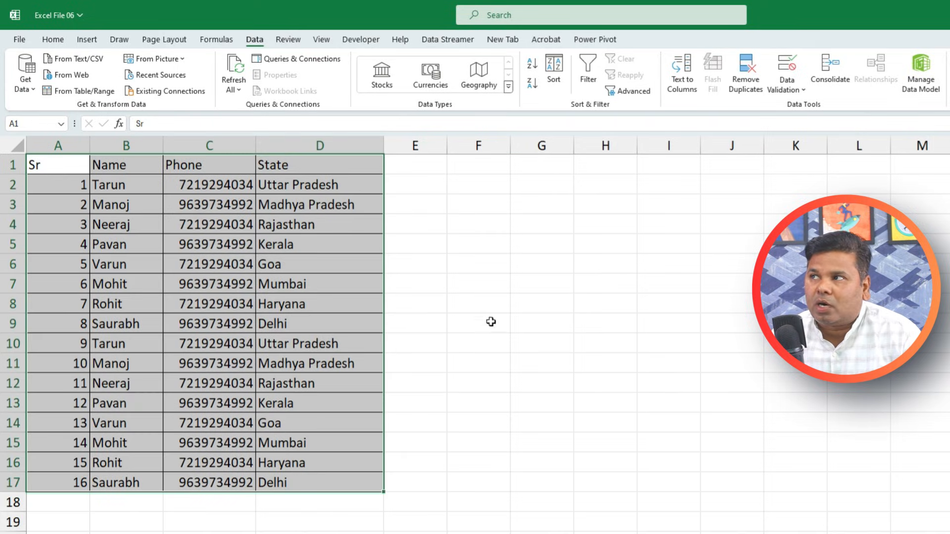
{"action": "left_click", "coordinate": [753, 92]}
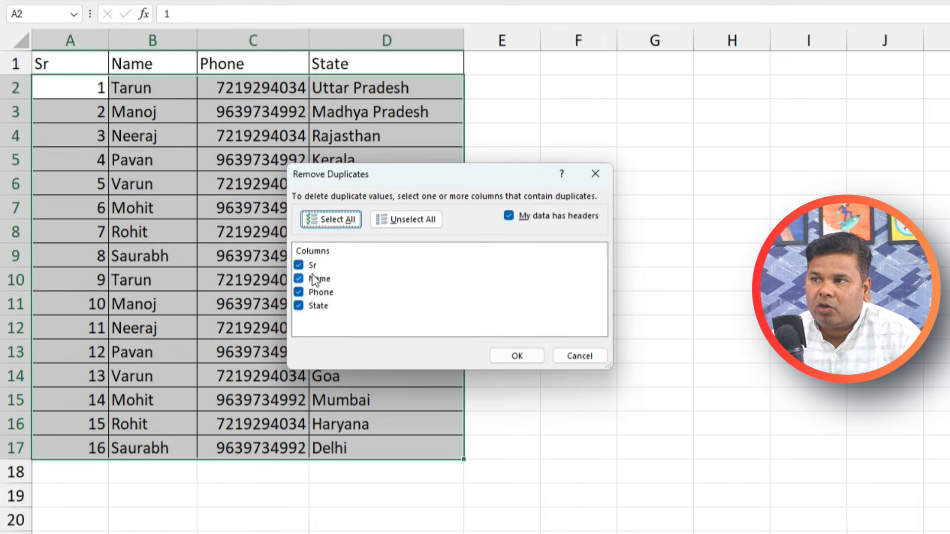
{"action": "left_click", "coordinate": [248, 332]}
{"action": "left_click", "coordinate": [298, 278]}
{"action": "left_click", "coordinate": [298, 306]}
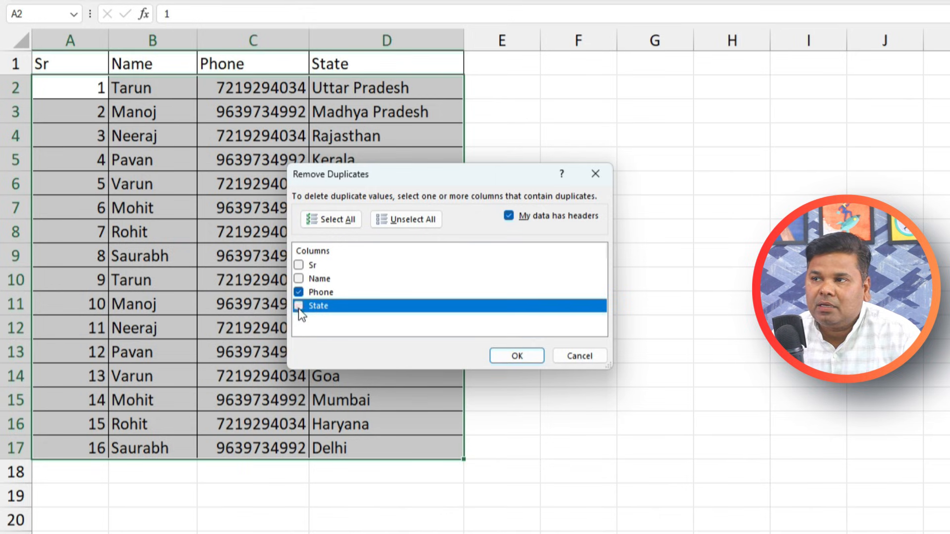
{"action": "left_click_drag", "start_coordinate": [379, 180], "coordinate": [491, 151]}
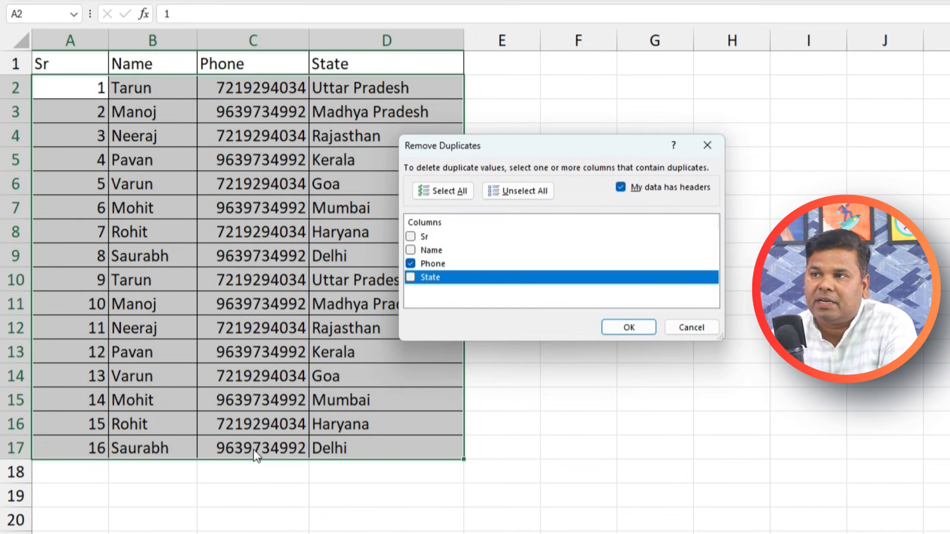
{"action": "left_click", "coordinate": [629, 328]}
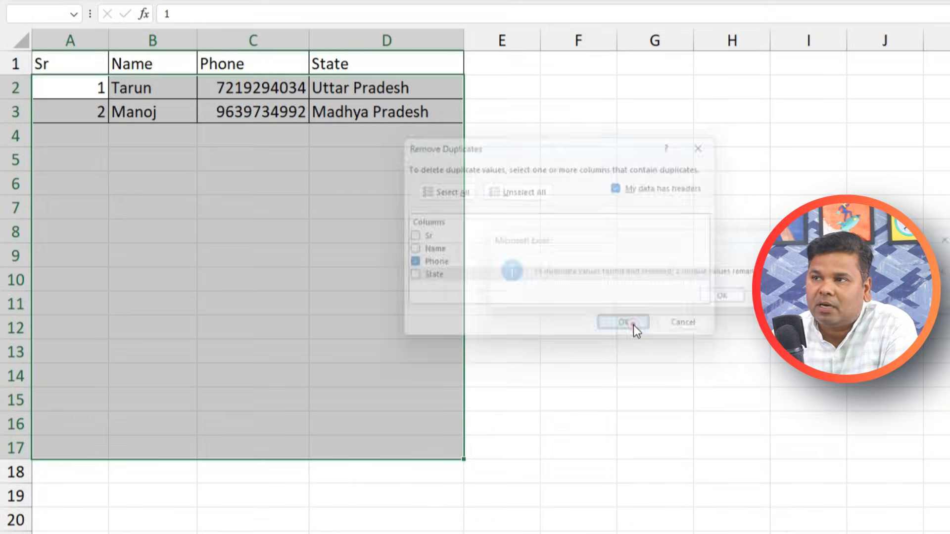
{"action": "left_click", "coordinate": [724, 299]}
Inspect the two remaining phone numbers in the table
{"action": "left_click", "coordinate": [231, 147]}
{"action": "left_click", "coordinate": [248, 106]}
{"action": "left_click_drag", "start_coordinate": [247, 84], "coordinate": [247, 113]}
{"action": "left_click", "coordinate": [365, 169]}
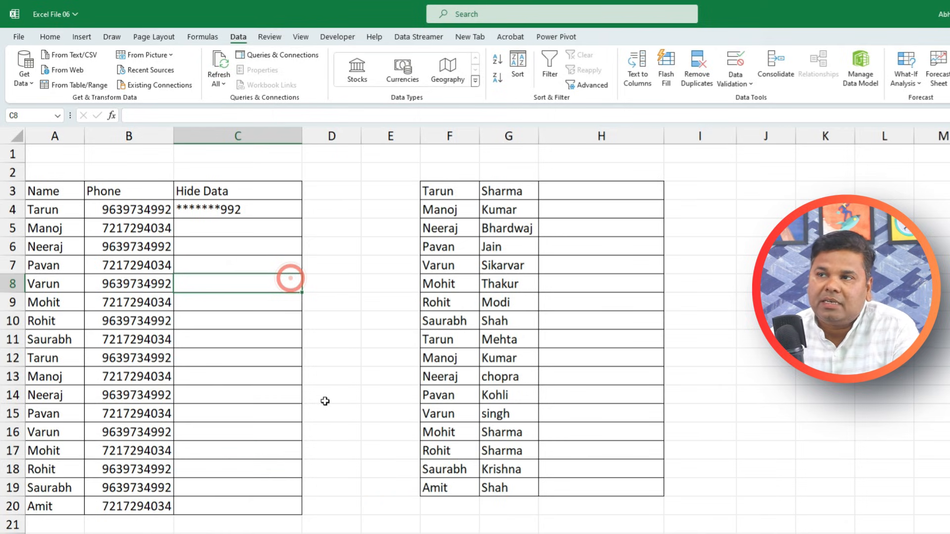
Enter ********992 in C4 and Flash Fill masked phone numbers down column C
{"action": "left_click", "coordinate": [127, 212]}
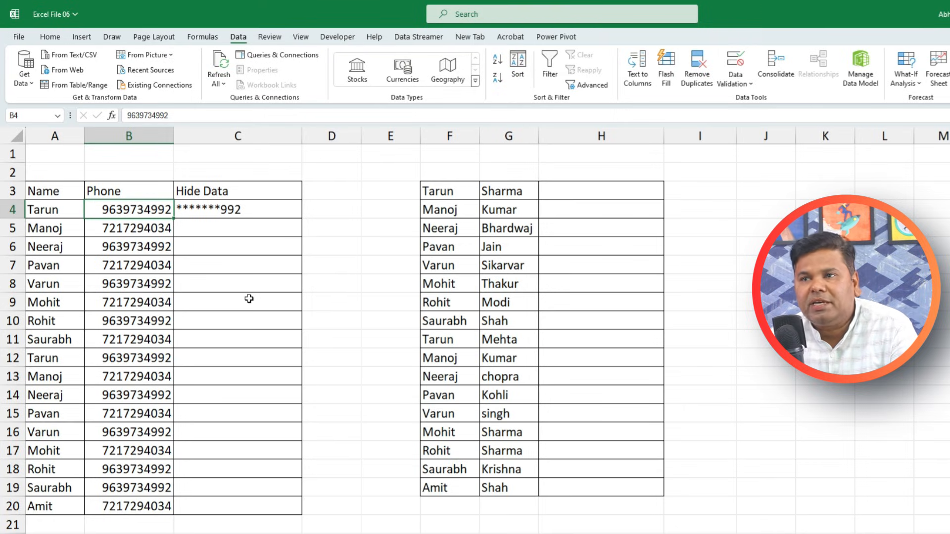
{"action": "left_click", "coordinate": [230, 232]}
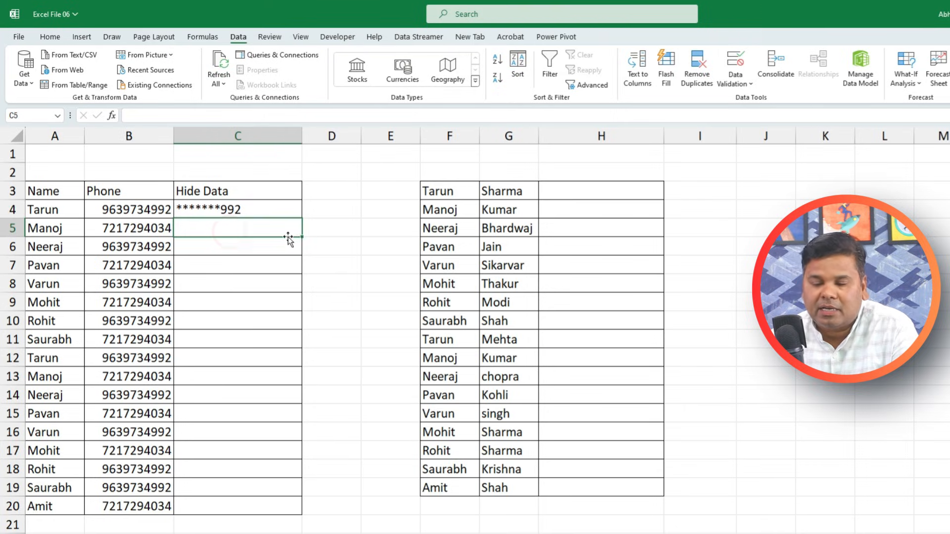
{"action": "left_click", "coordinate": [262, 207]}
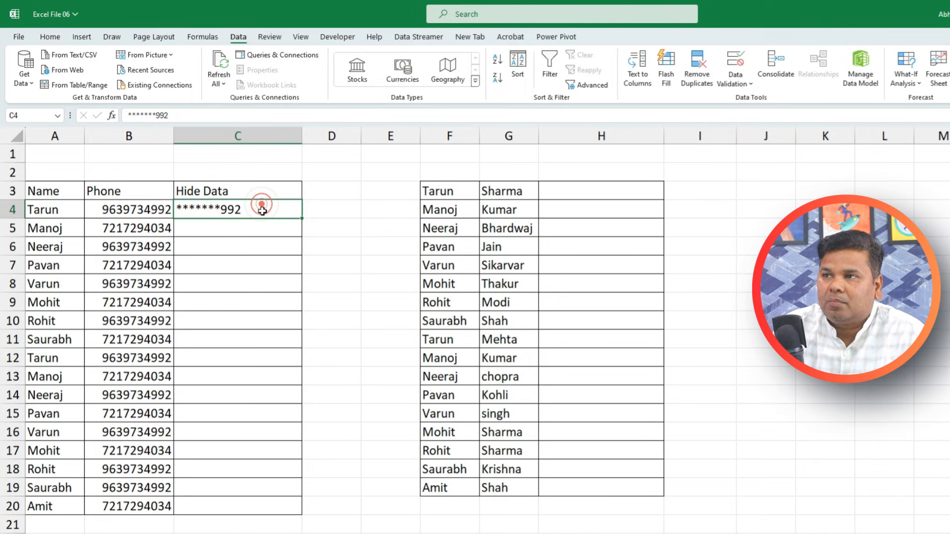
{"action": "type", "text": "*******"}
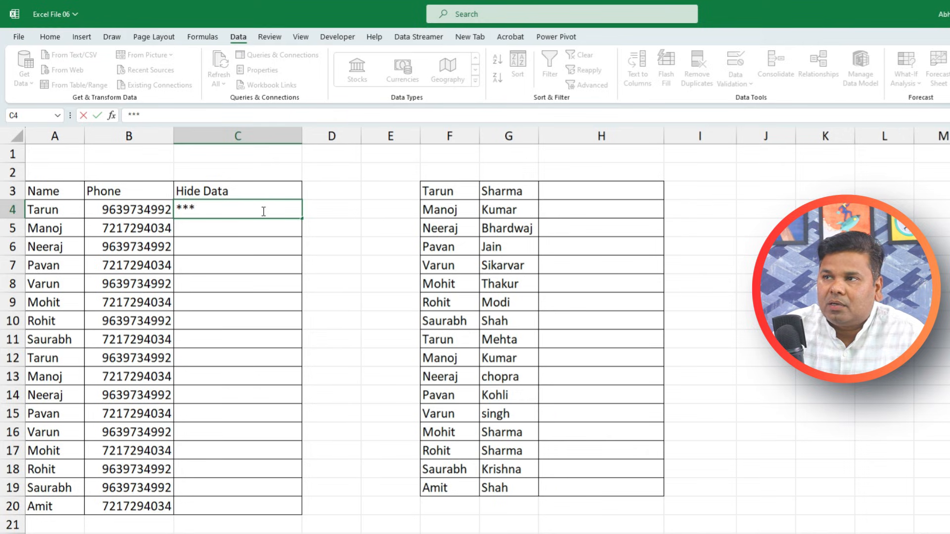
{"action": "type", "text": "*"}
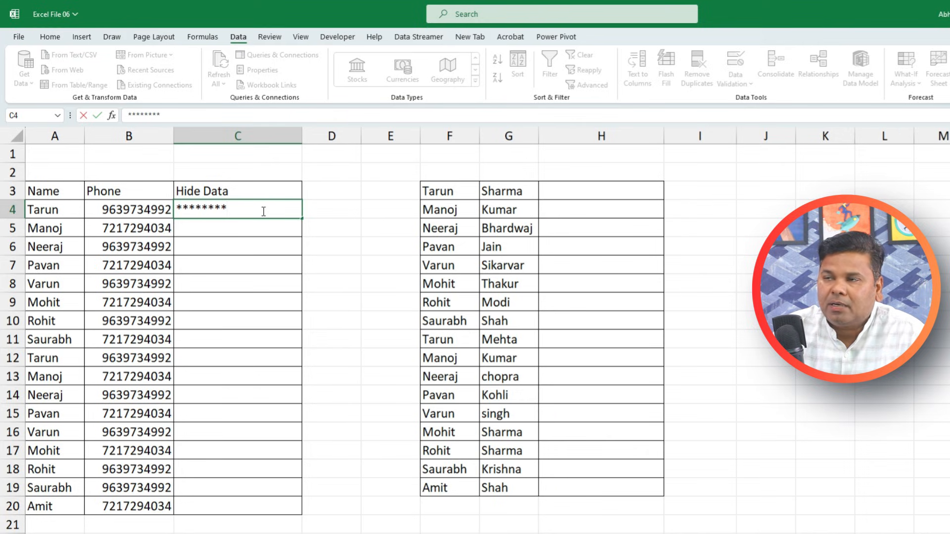
{"action": "type", "text": "992"}
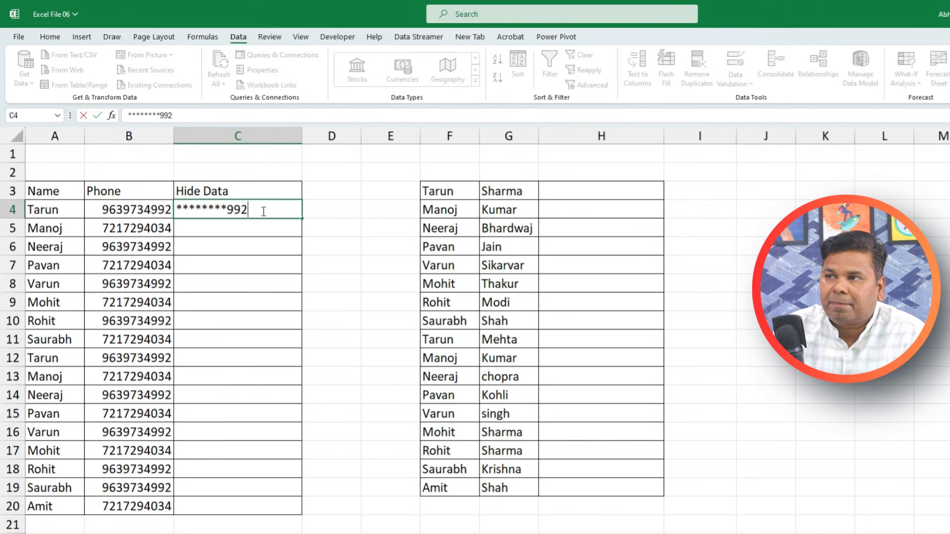
{"action": "key", "text": "Return"}
{"action": "key", "text": "ctrl+e"}
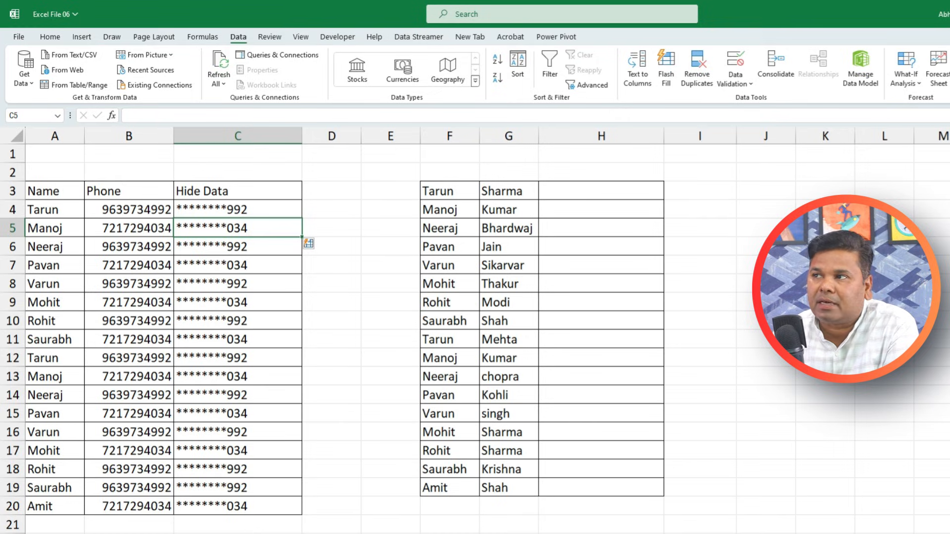
{"action": "left_click", "coordinate": [561, 193]}
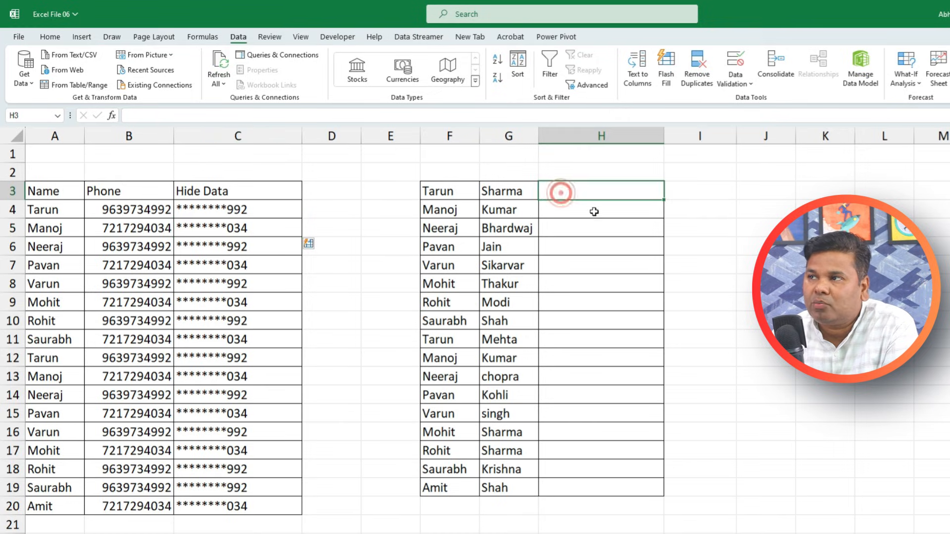
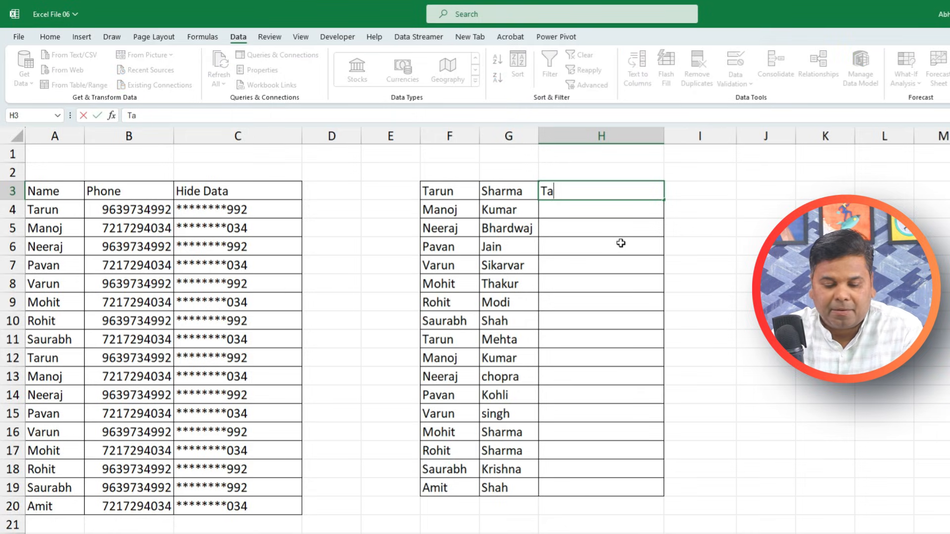
{"action": "key", "text": "ctrl+Return"}
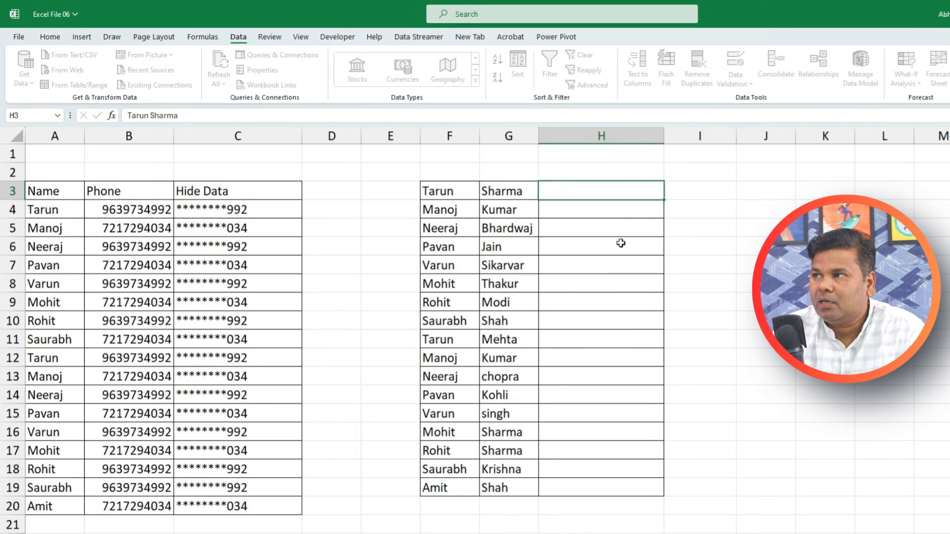
{"action": "key", "text": "Return"}
{"action": "key", "text": "ctrl+e"}
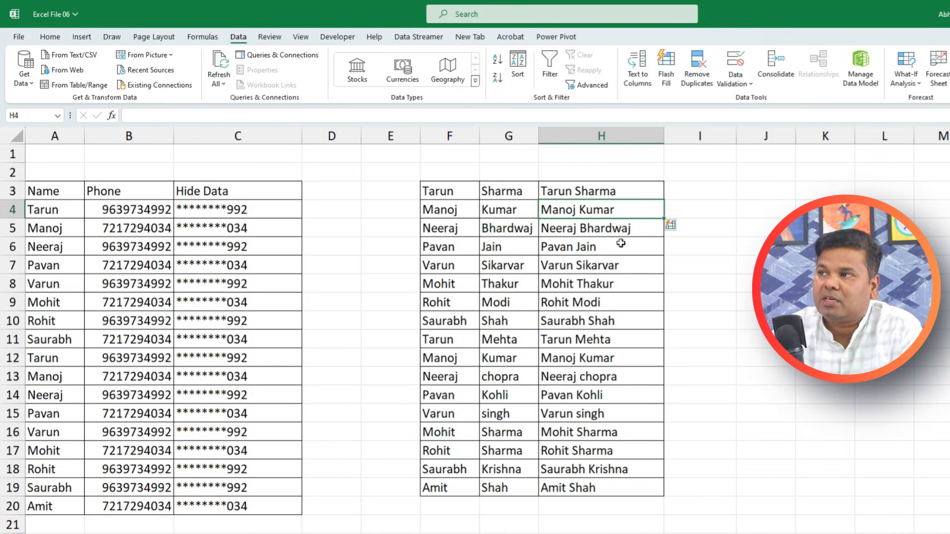
{"action": "key", "text": "ctrl+z"}
{"action": "key", "text": "ctrl+z"}
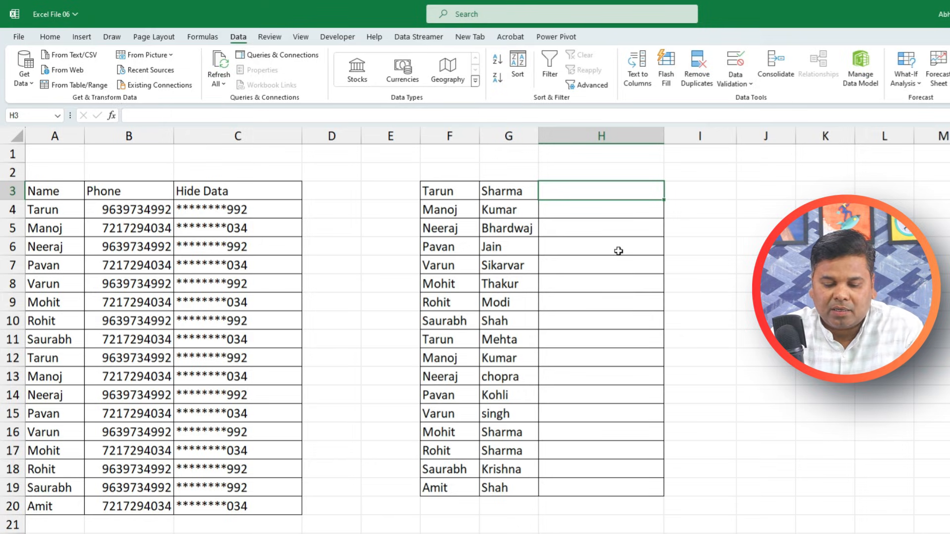
Flash Fill column H from the example 'Mr . Tarun', then clear the results
{"action": "type", "text": "Mr .."}
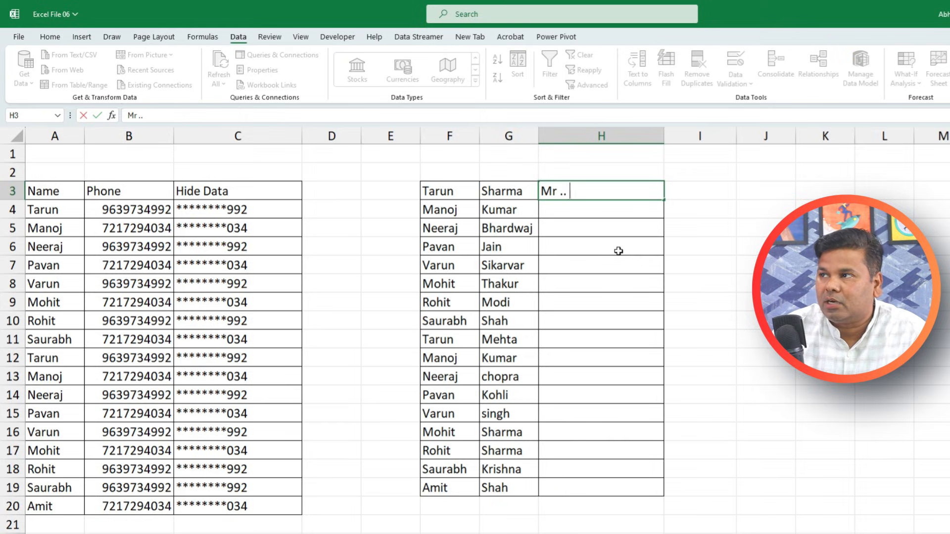
{"action": "key", "text": "BackSpace"}
{"action": "type", "text": "T"}
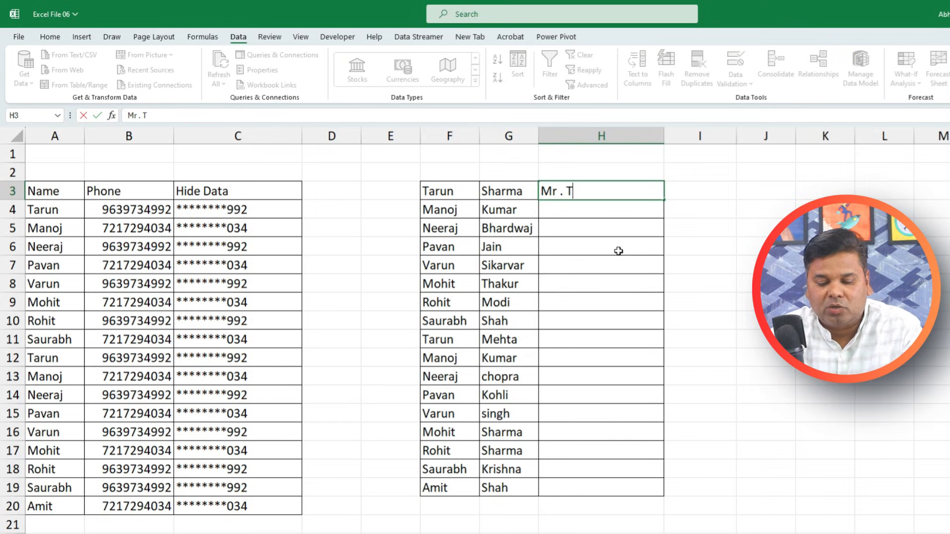
{"action": "type", "text": "arun"}
{"action": "key", "text": "Return"}
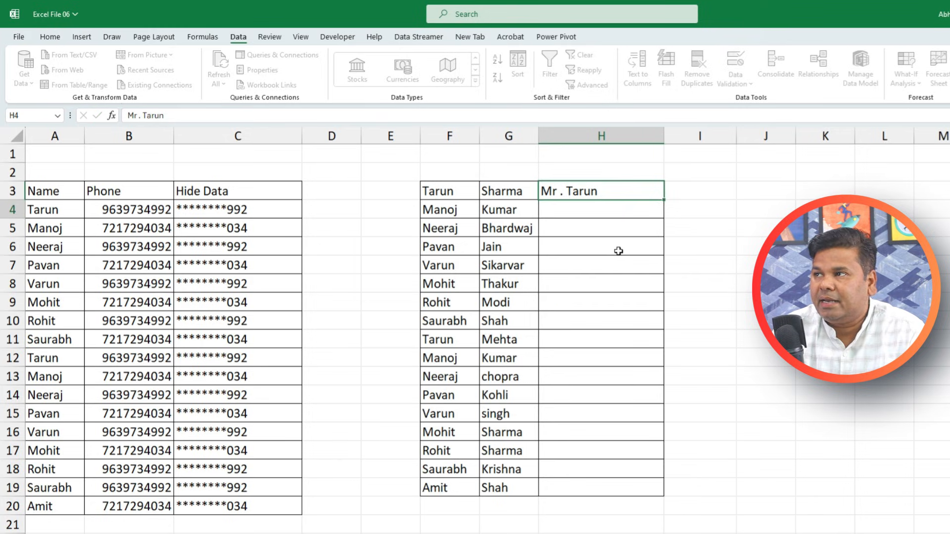
{"action": "key", "text": "ctrl+e"}
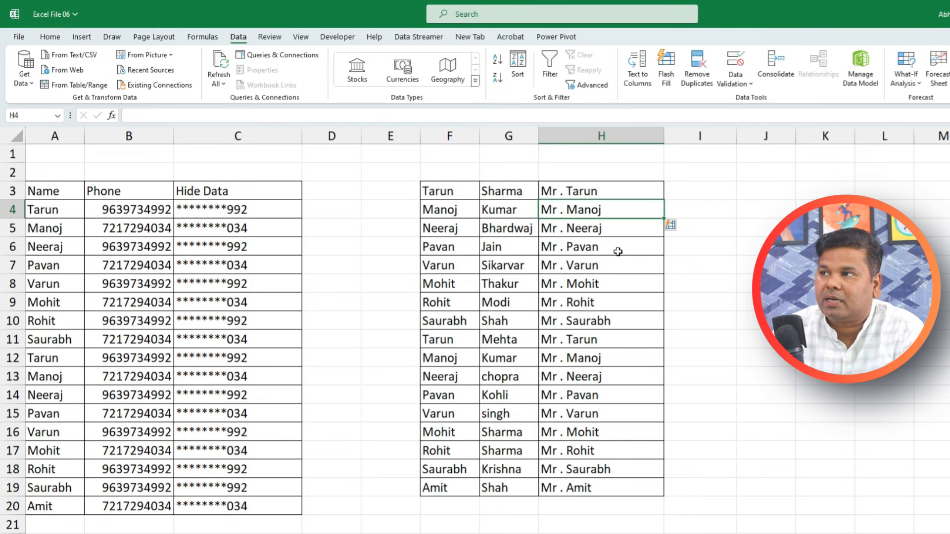
{"action": "left_click_drag", "start_coordinate": [588, 190], "coordinate": [566, 491]}
{"action": "key", "text": "Delete"}
{"action": "left_click", "coordinate": [568, 194]}
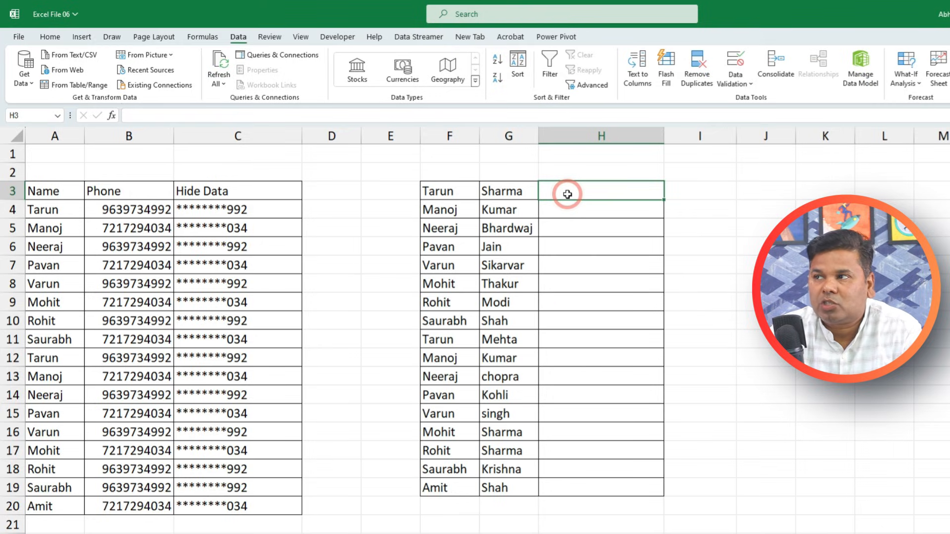
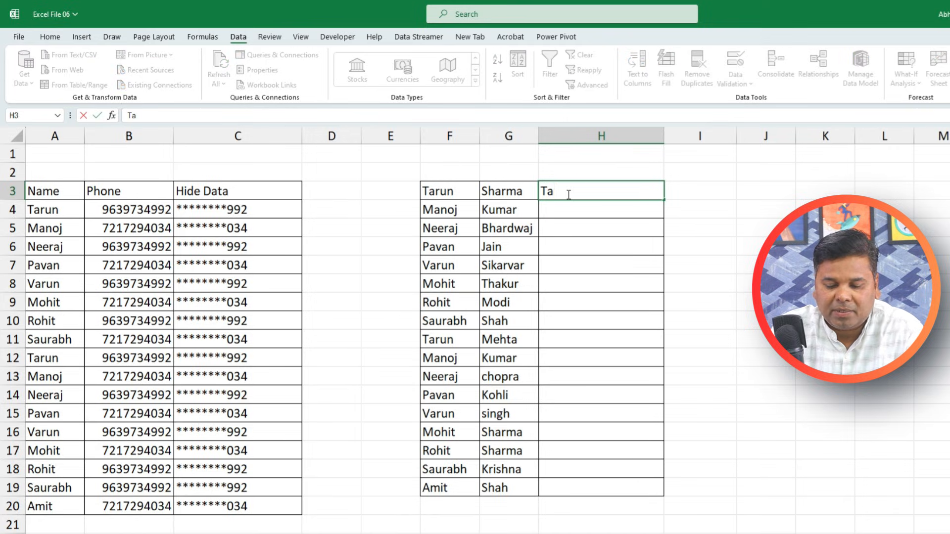
{"action": "key", "text": "Return"}
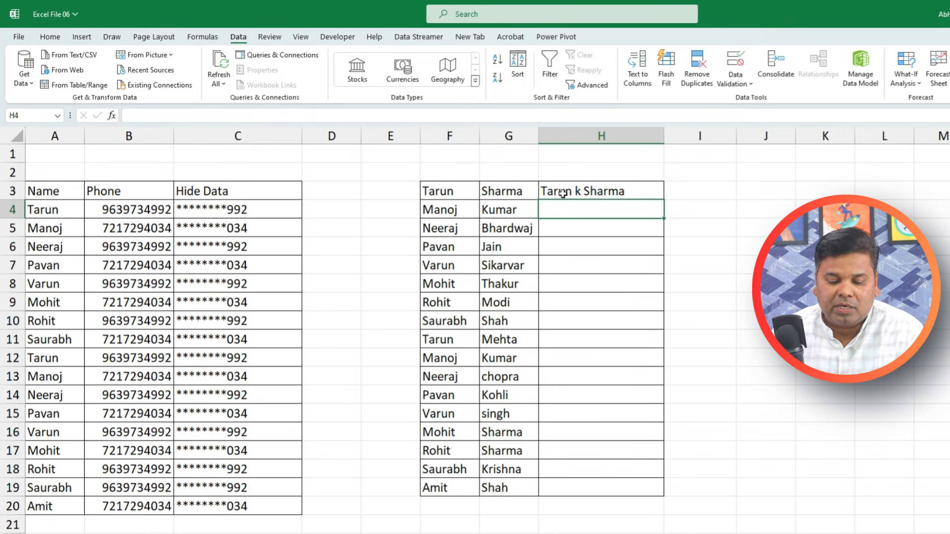
{"action": "key", "text": "ctrl+e"}
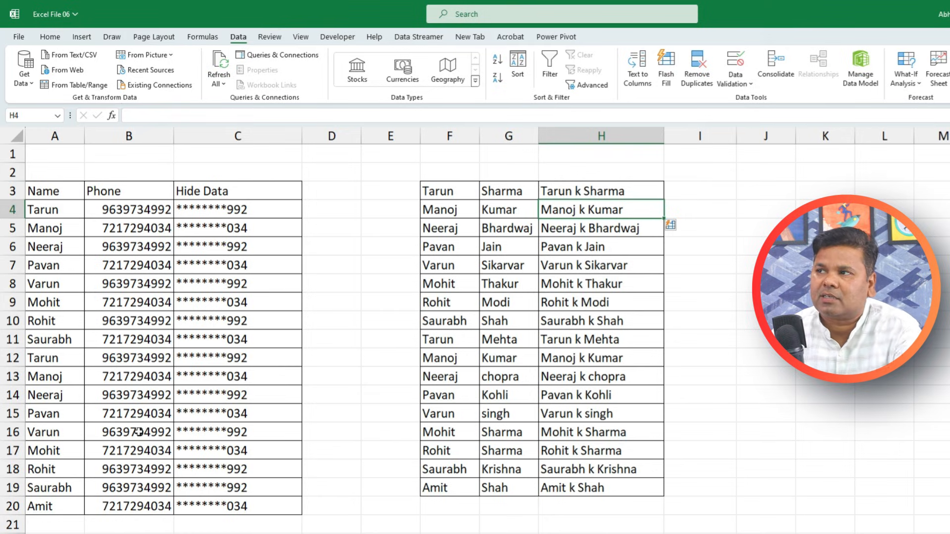
{"action": "left_click", "coordinate": [557, 192]}
{"action": "key", "text": "ctrl+shift+Down"}
{"action": "key", "text": "Delete"}
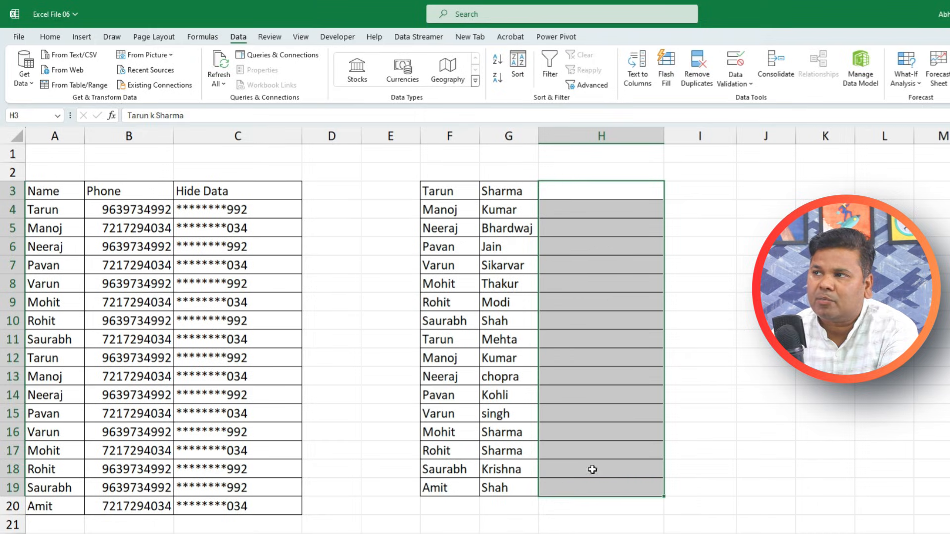
{"action": "left_click", "coordinate": [557, 190]}
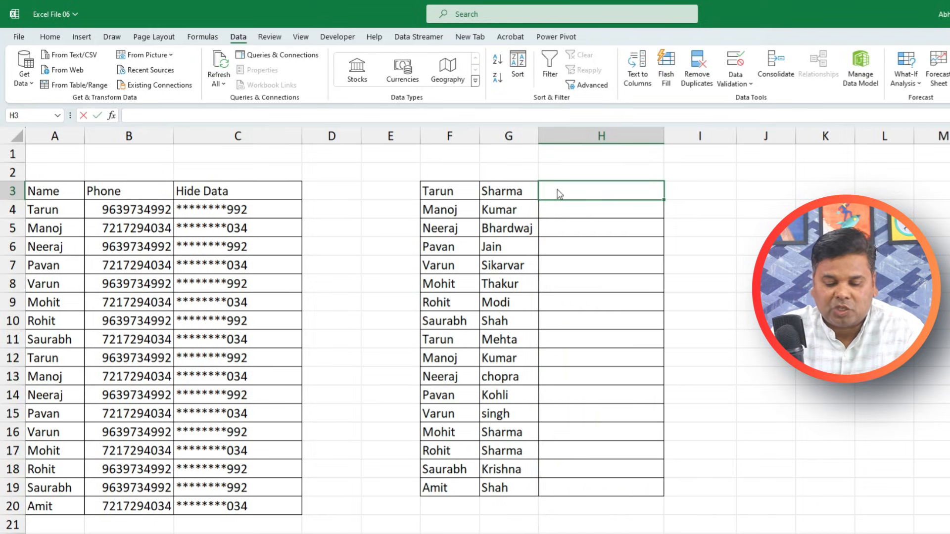
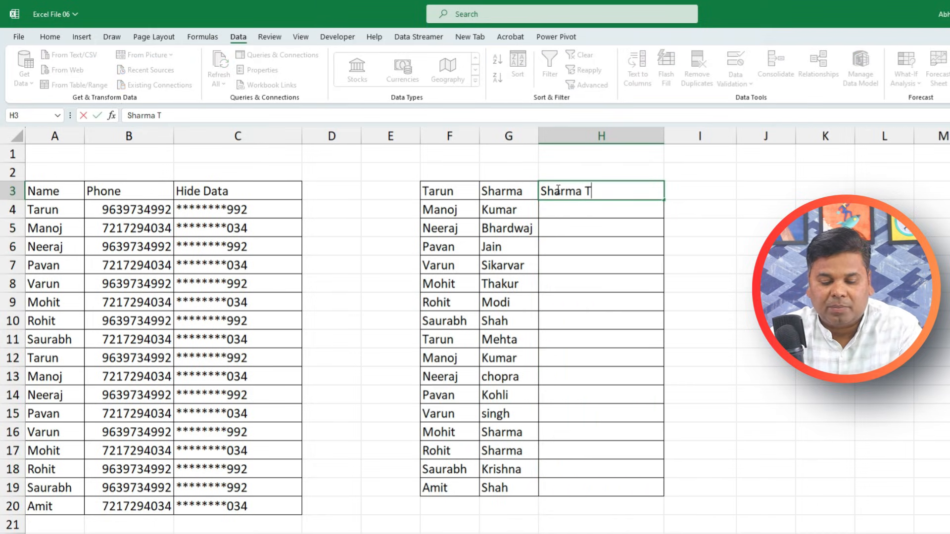
{"action": "key", "text": "Return"}
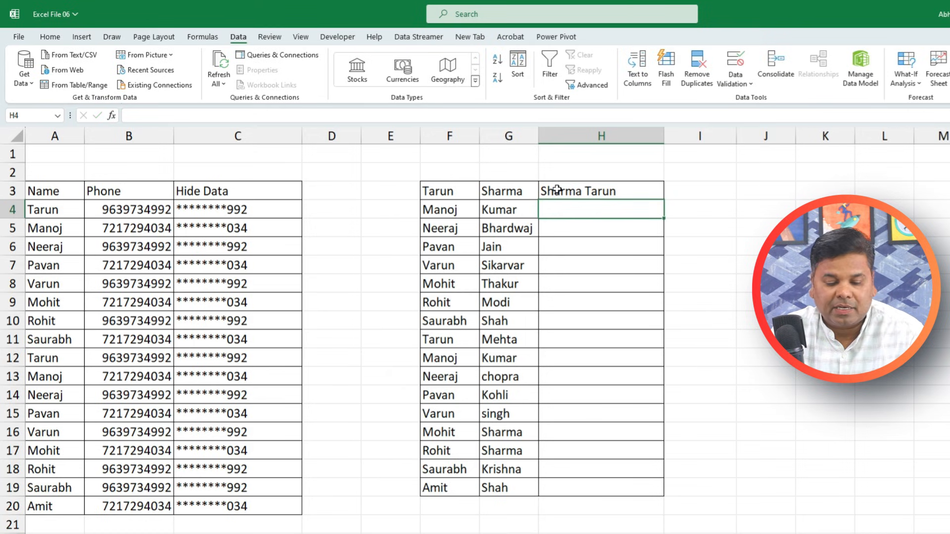
{"action": "key", "text": "ctrl+e"}
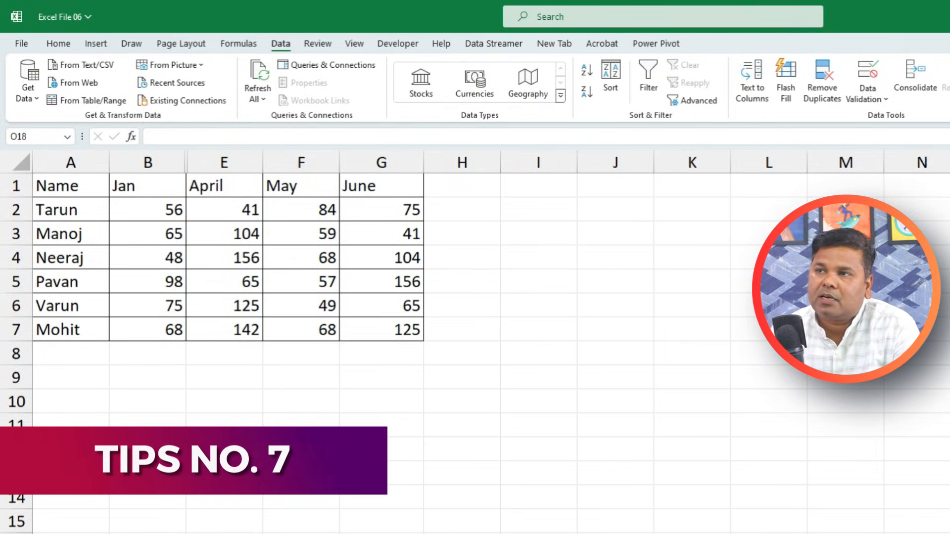
Unhide the Feb and March columns
{"action": "left_click_drag", "start_coordinate": [218, 162], "coordinate": [172, 162]}
{"action": "right_click", "coordinate": [148, 164]}
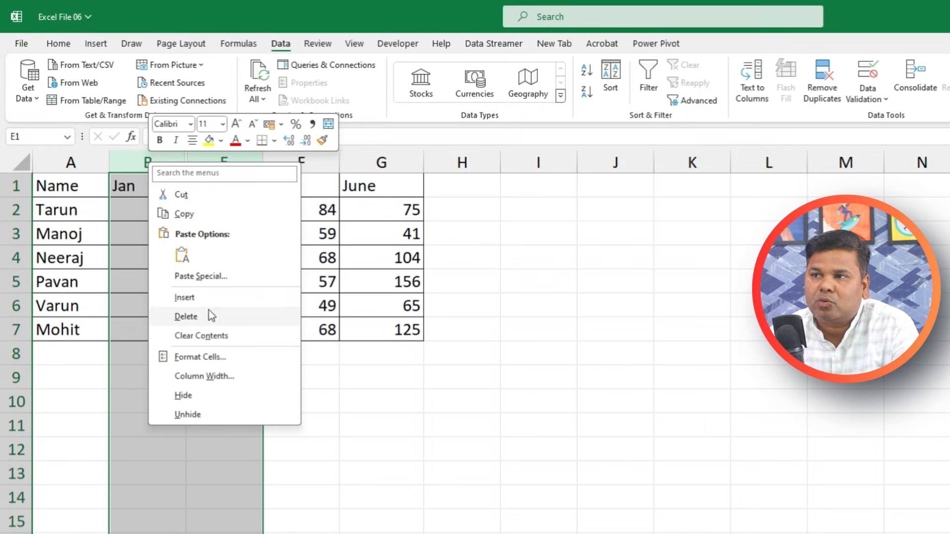
{"action": "left_click", "coordinate": [238, 416]}
{"action": "left_click", "coordinate": [347, 448]}
Insert a new row 2 and number it 1 through 7 across A2:G2
{"action": "left_click", "coordinate": [17, 208]}
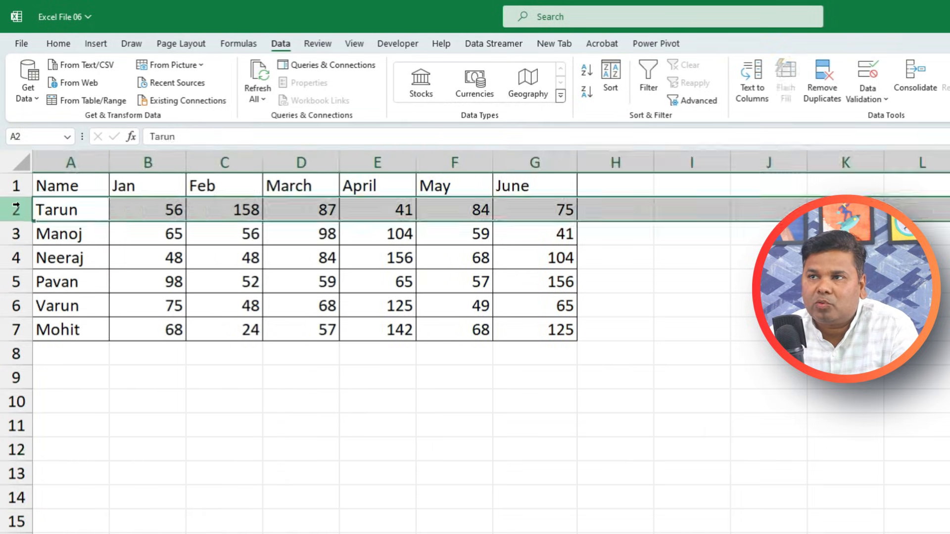
{"action": "right_click", "coordinate": [17, 207]}
{"action": "left_click", "coordinate": [95, 343]}
{"action": "left_click", "coordinate": [61, 211]}
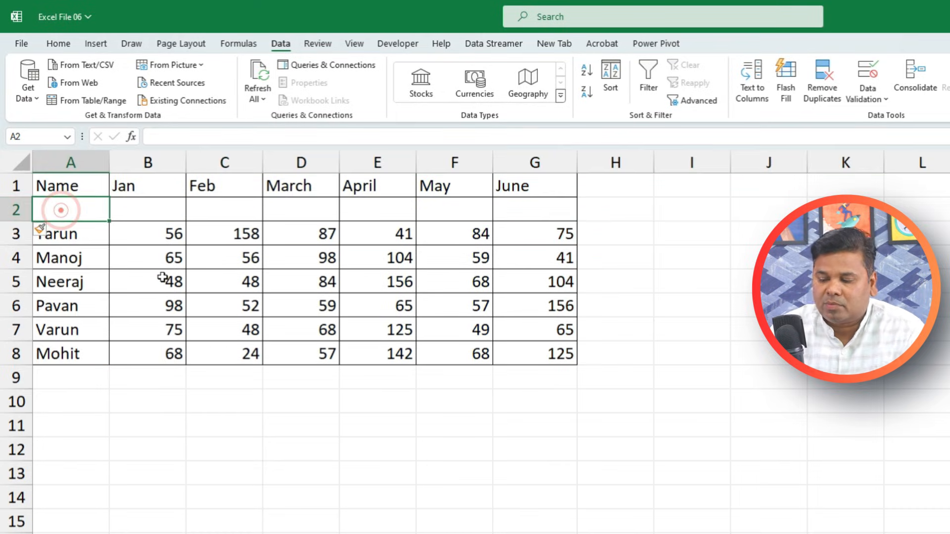
{"action": "type", "text": "1\t2\t3\t4\t5\t6\t7"}
{"action": "left_click", "coordinate": [423, 471]}
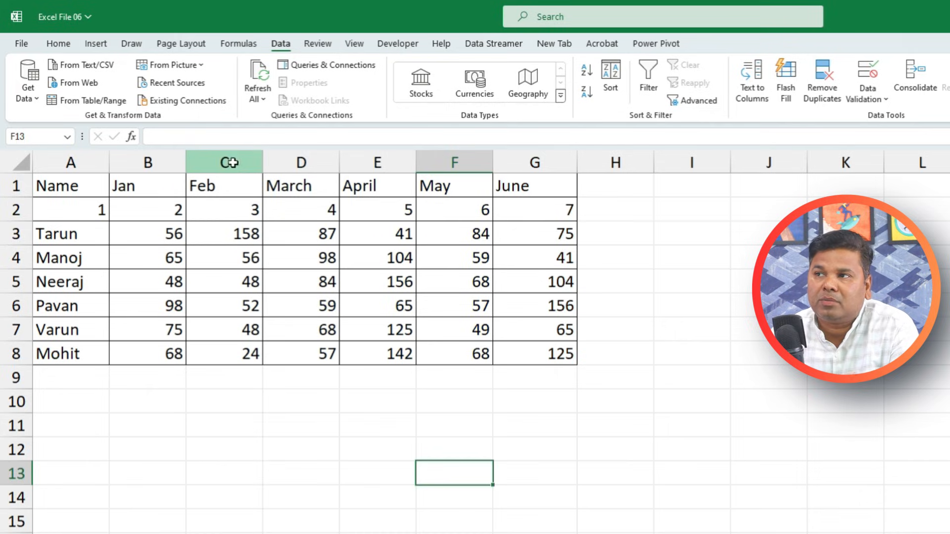
Hide the Feb and March columns again and check the numbers in row 2
{"action": "left_click_drag", "start_coordinate": [227, 161], "coordinate": [297, 161]}
{"action": "right_click", "coordinate": [297, 161]}
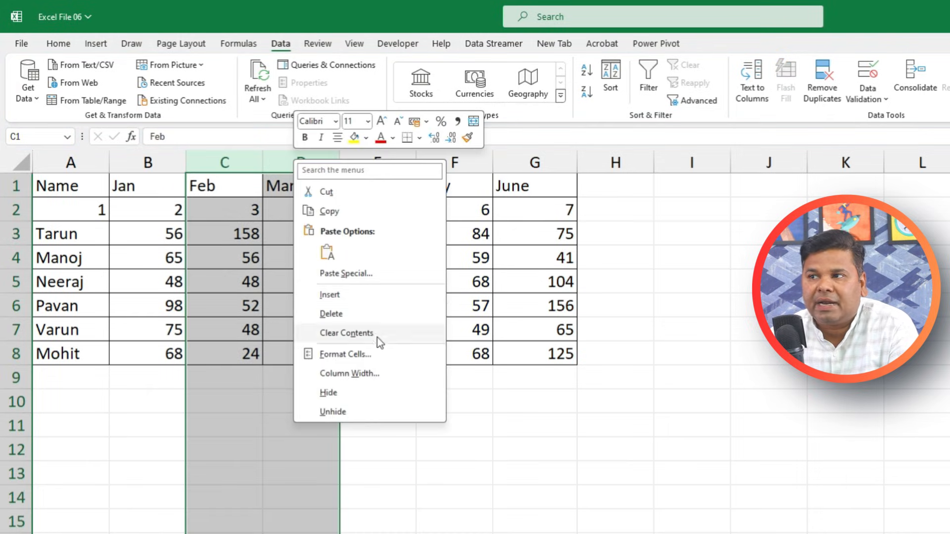
{"action": "left_click", "coordinate": [388, 394]}
{"action": "left_click", "coordinate": [399, 435]}
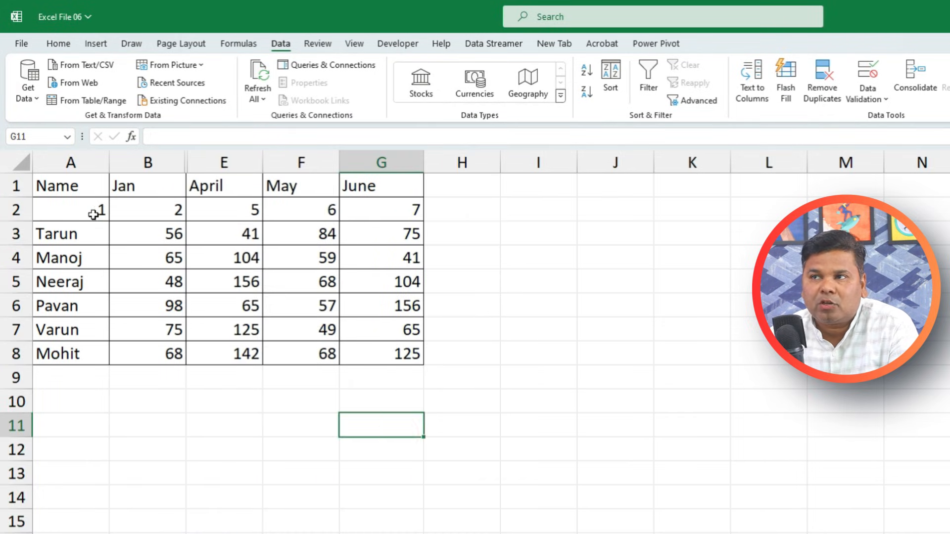
{"action": "left_click", "coordinate": [91, 210]}
{"action": "left_click", "coordinate": [151, 216]}
{"action": "left_click", "coordinate": [219, 205]}
{"action": "left_click", "coordinate": [306, 205]}
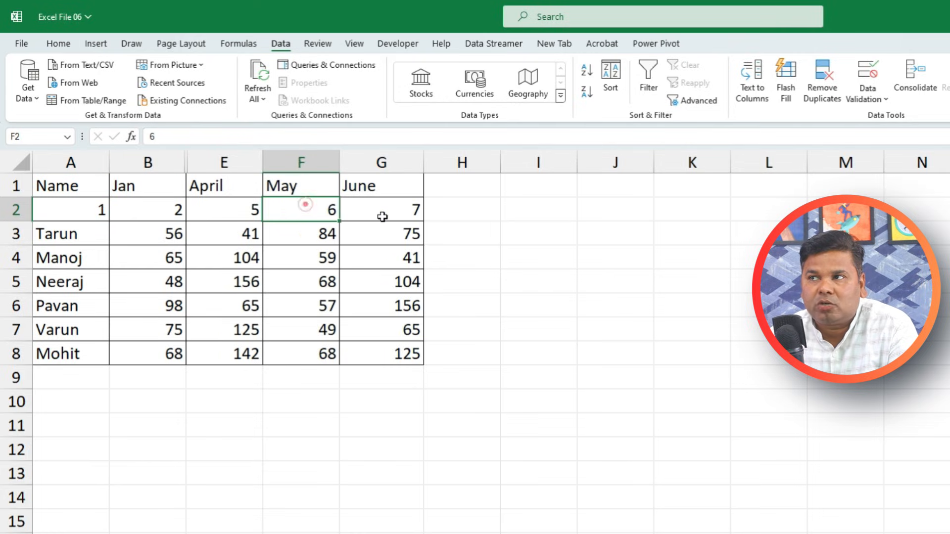
{"action": "left_click", "coordinate": [382, 215]}
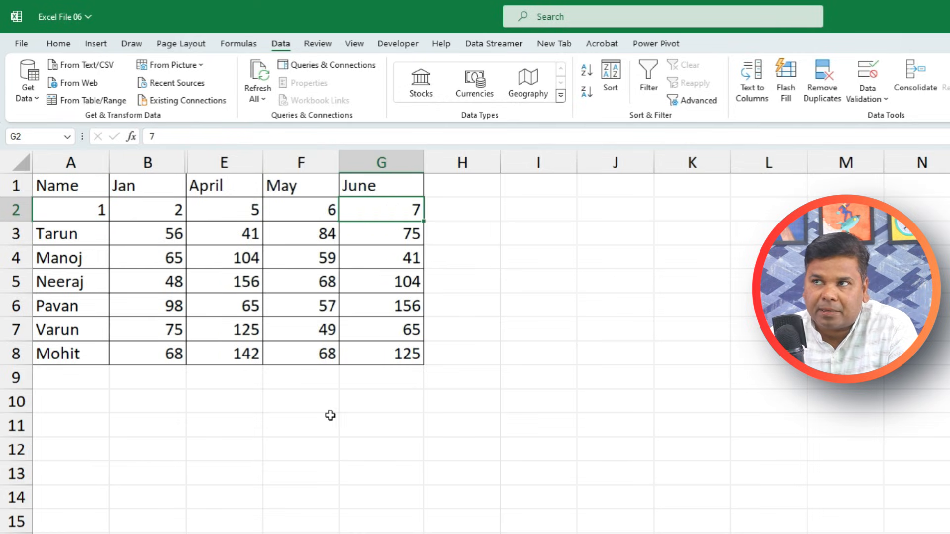
{"action": "left_click_drag", "start_coordinate": [61, 183], "coordinate": [382, 353]}
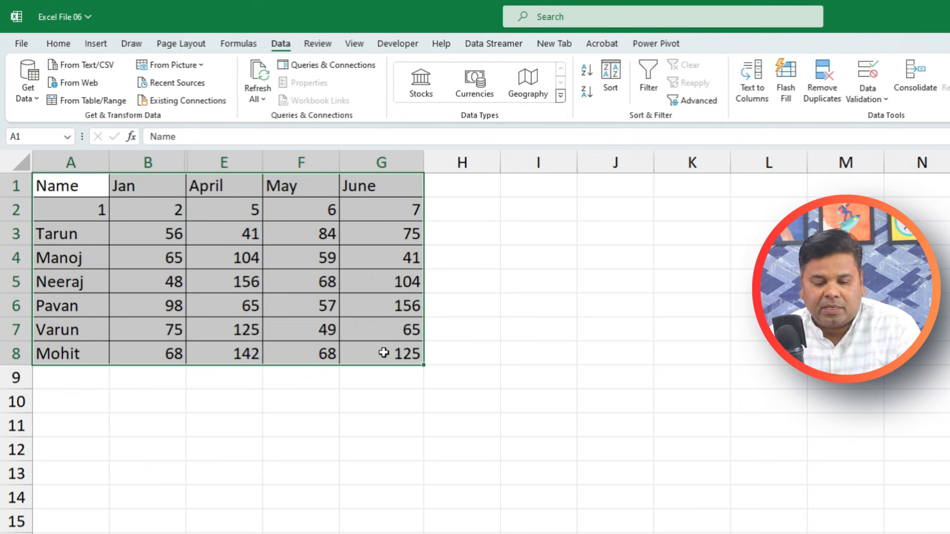
{"action": "key", "text": "ctrl+c"}
{"action": "left_click", "coordinate": [73, 416]}
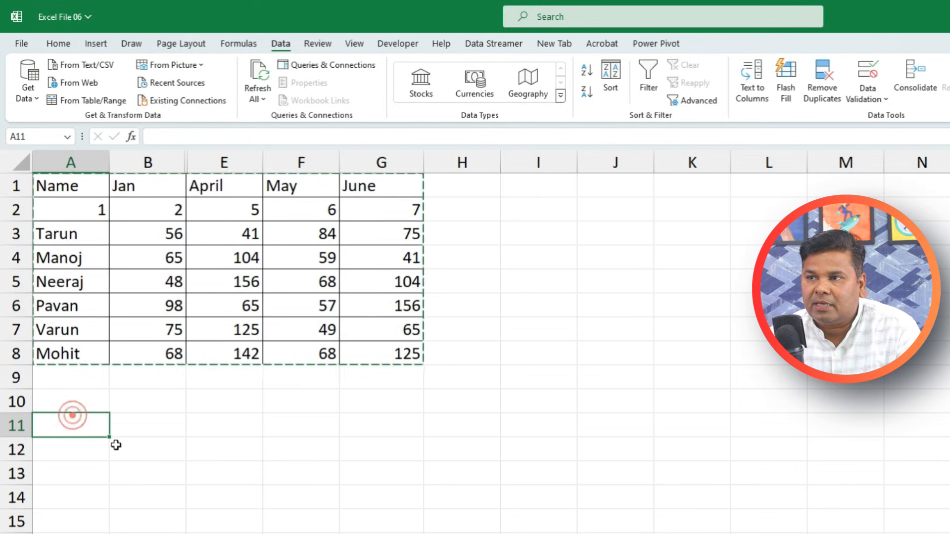
{"action": "key", "text": "ctrl+v"}
{"action": "key", "text": "ctrl+z"}
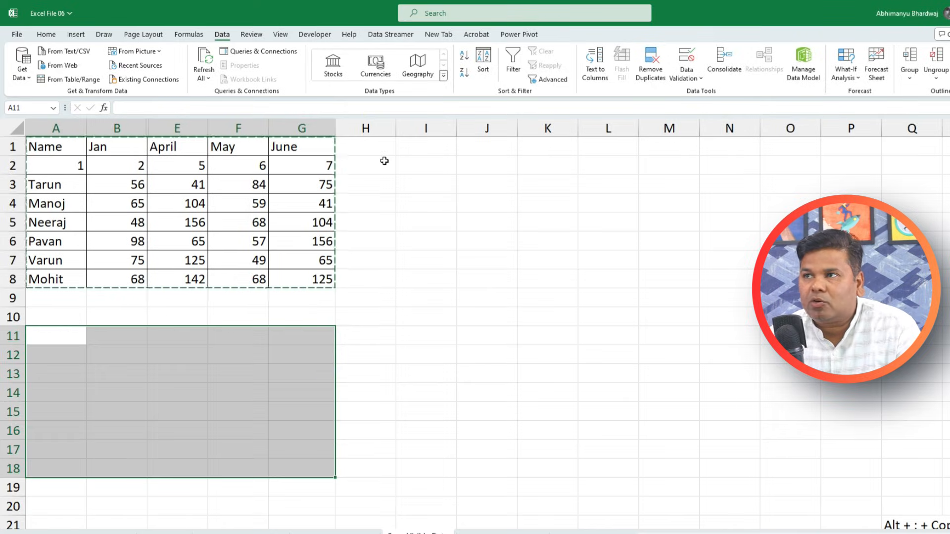
{"action": "left_click", "coordinate": [401, 147]}
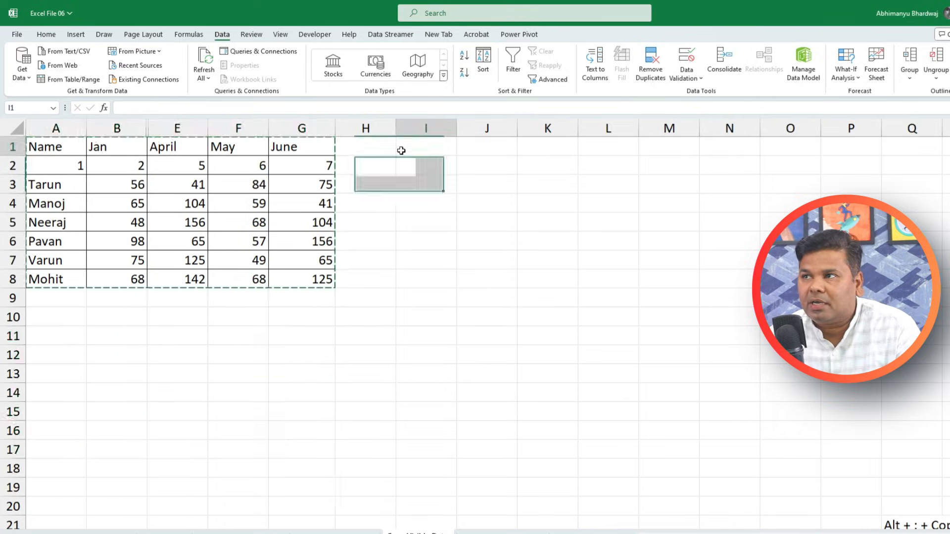
{"action": "key", "text": "ctrl+v"}
{"action": "left_click", "coordinate": [419, 365]}
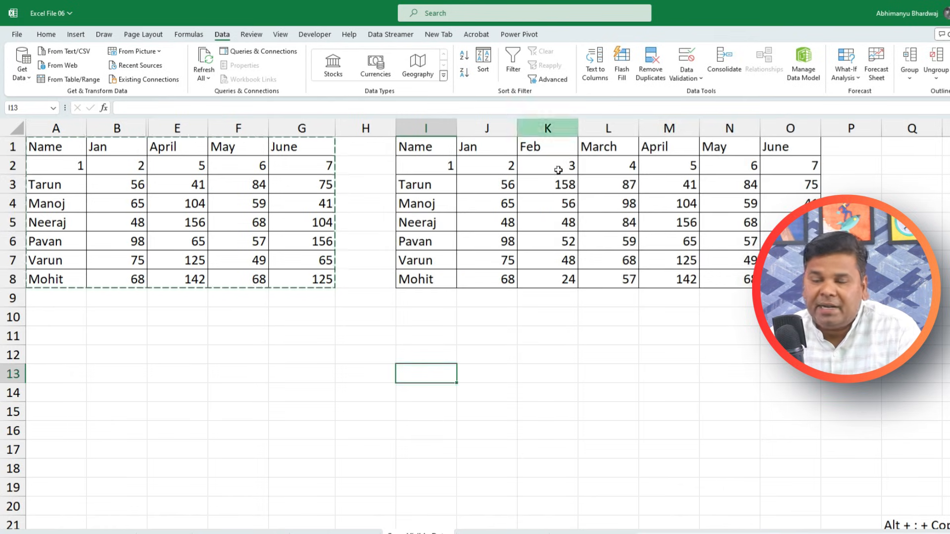
{"action": "left_click_drag", "start_coordinate": [791, 128], "coordinate": [426, 129]}
{"action": "key", "text": "Delete"}
{"action": "left_click", "coordinate": [495, 297]}
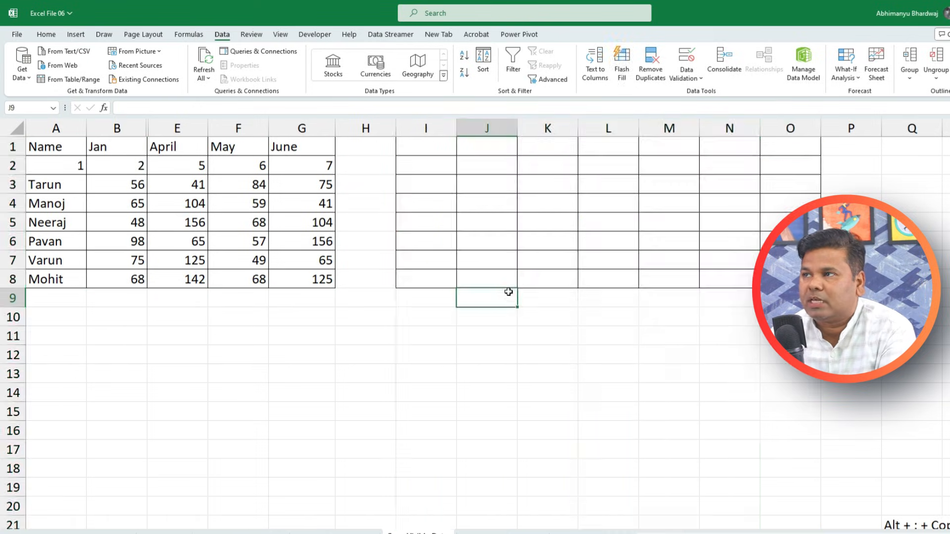
{"action": "left_click", "coordinate": [261, 310]}
{"action": "key", "text": "Escape"}
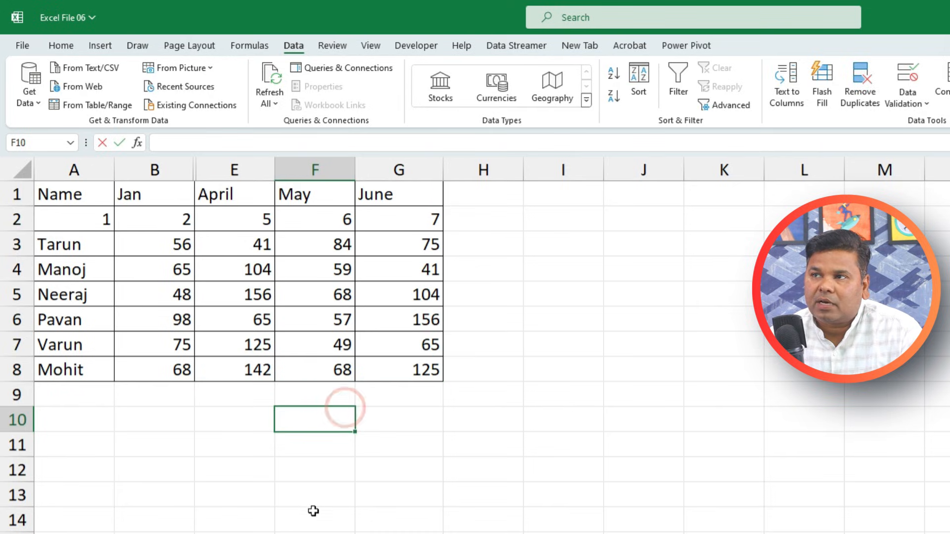
{"action": "left_click", "coordinate": [313, 511]}
{"action": "left_click_drag", "start_coordinate": [51, 189], "coordinate": [427, 376]}
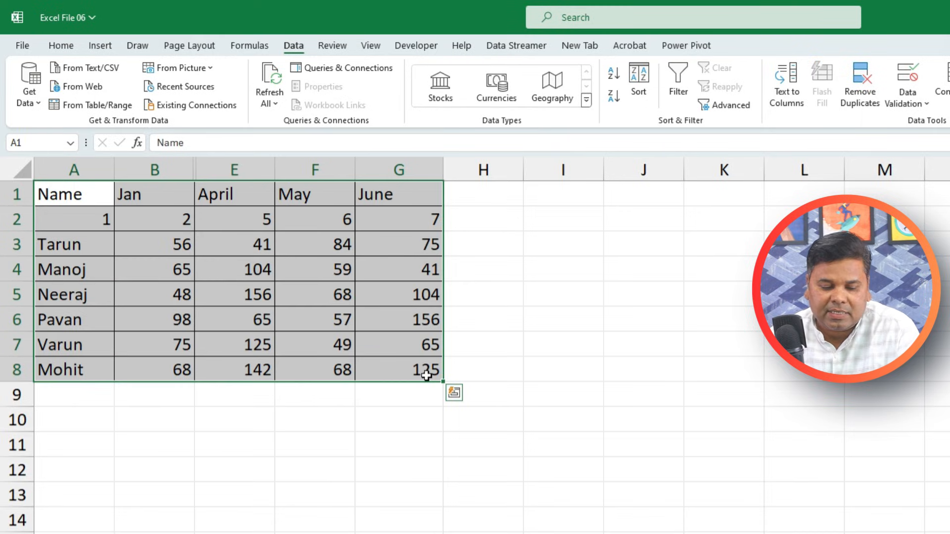
Copy only the visible cells of A1:G8 and paste them at I1
{"action": "key", "text": "alt+semicolon"}
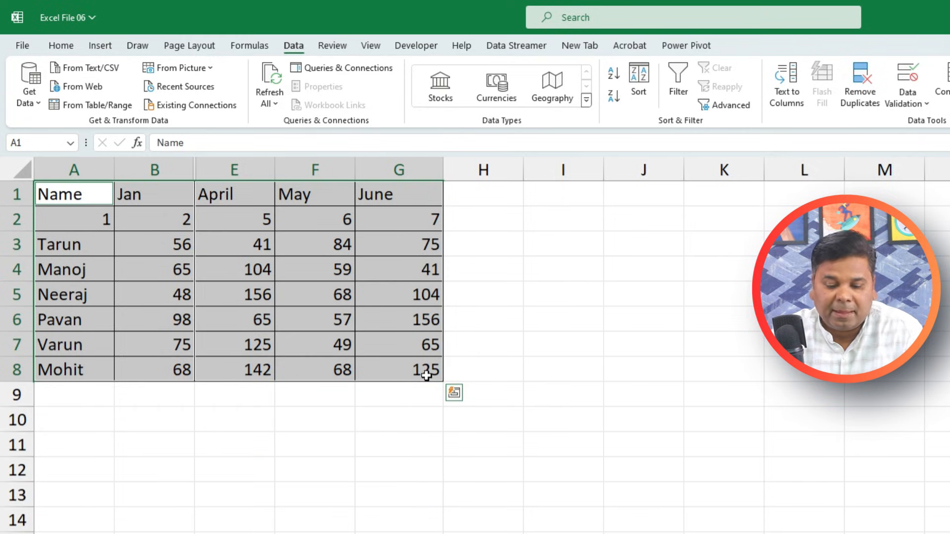
{"action": "key", "text": "ctrl+c"}
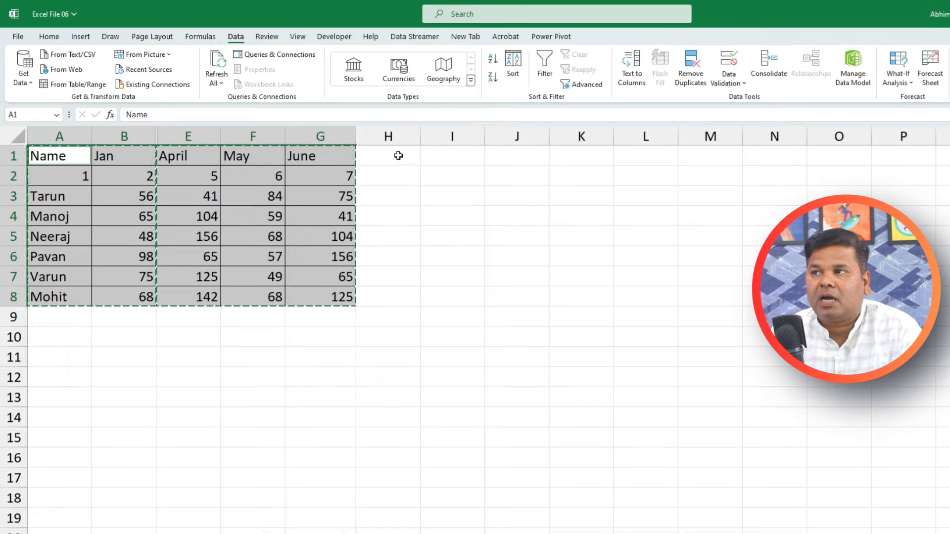
{"action": "left_click", "coordinate": [548, 198]}
{"action": "key", "text": "ctrl+v"}
{"action": "left_click", "coordinate": [519, 356]}
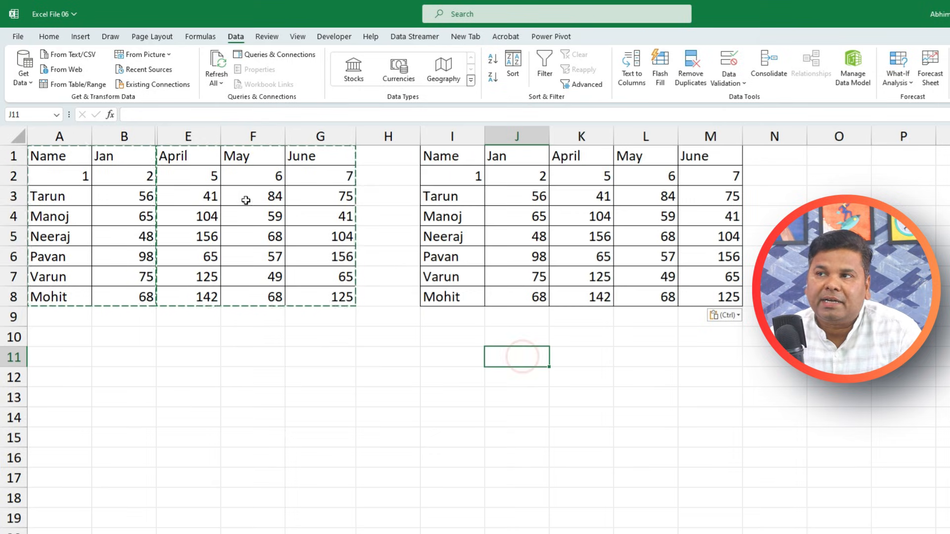
{"action": "left_click", "coordinate": [189, 392]}
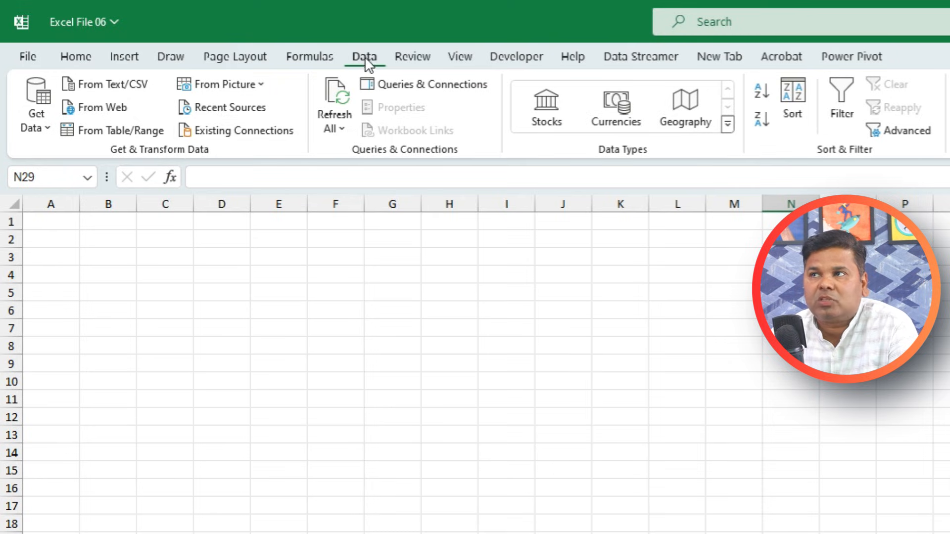
Import data from the PDF file Excel Pdf Data
{"action": "left_click", "coordinate": [38, 130]}
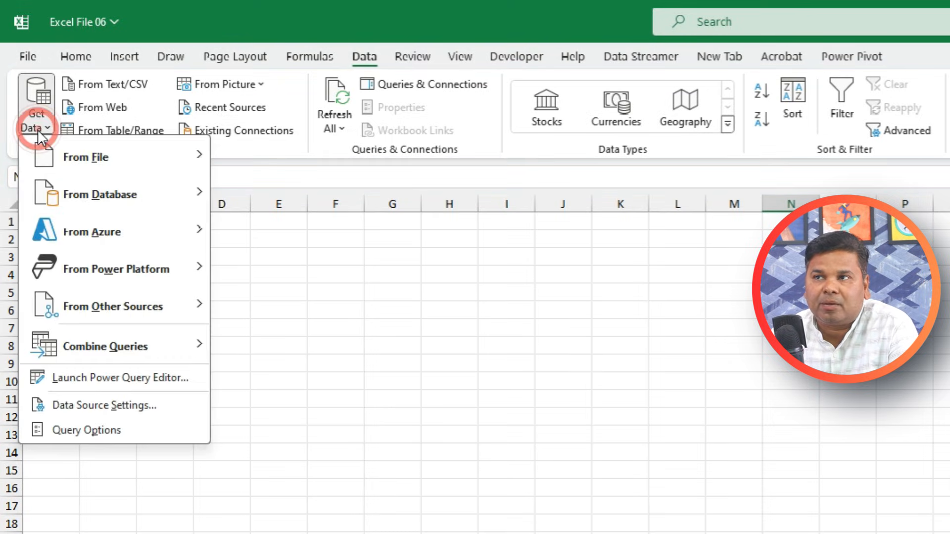
{"action": "mouse_move", "coordinate": [50, 163]}
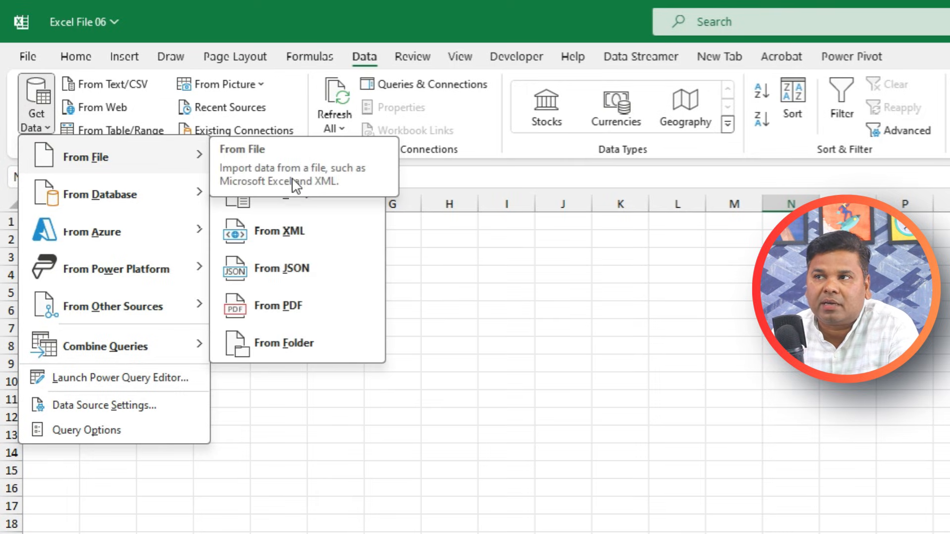
{"action": "left_click", "coordinate": [306, 305]}
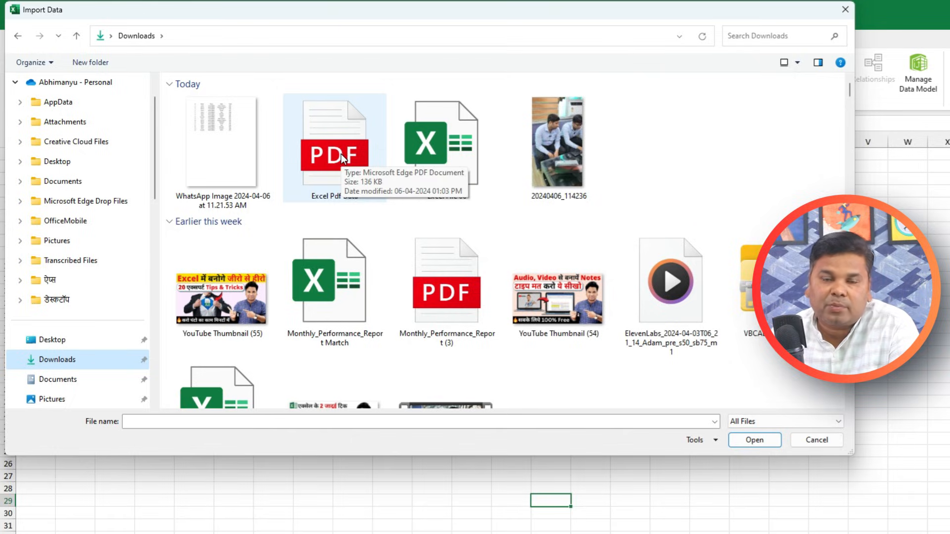
{"action": "double_click", "coordinate": [341, 154]}
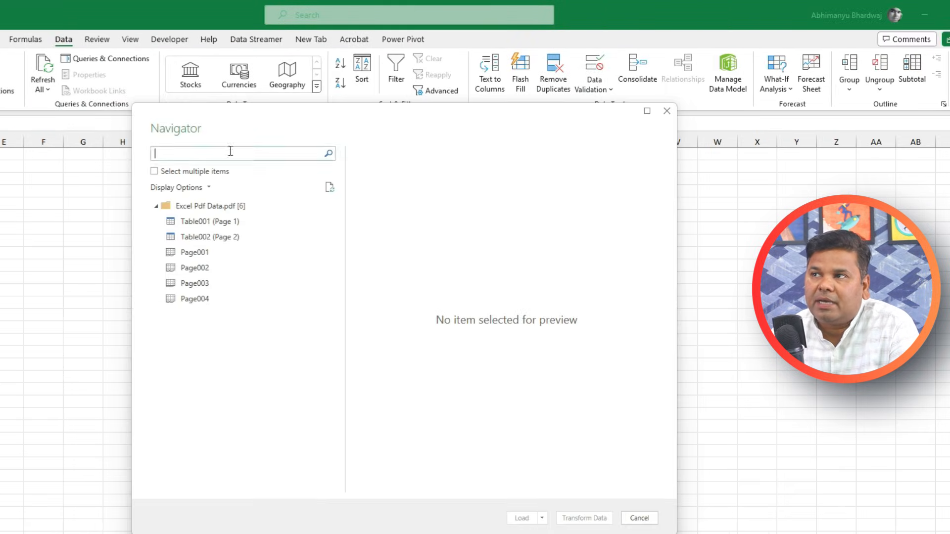
Preview the PDF's tables and pages, then open Table001 (Page 1) in Power Query Editor
{"action": "left_click", "coordinate": [202, 222]}
{"action": "left_click", "coordinate": [222, 239]}
{"action": "left_click", "coordinate": [221, 253]}
{"action": "left_click", "coordinate": [221, 268]}
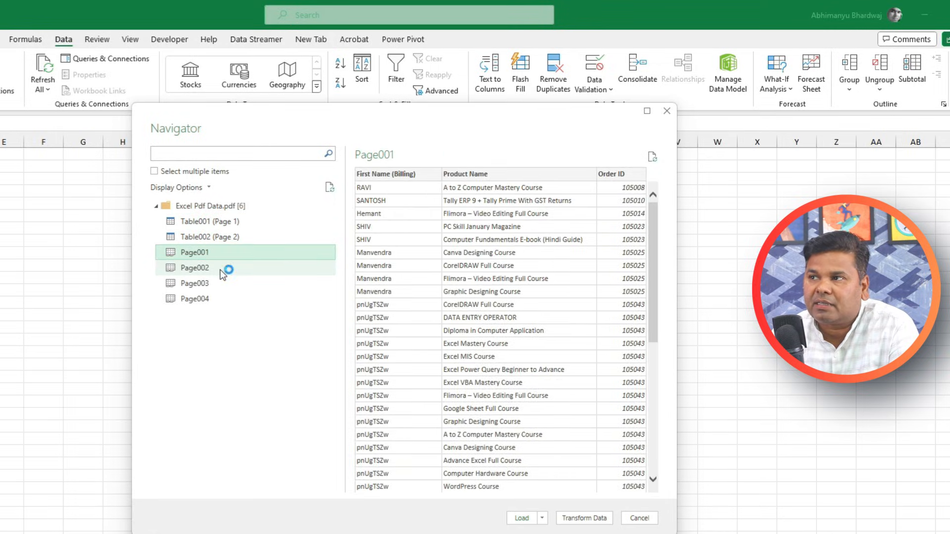
{"action": "left_click", "coordinate": [221, 283]}
{"action": "left_click", "coordinate": [221, 299]}
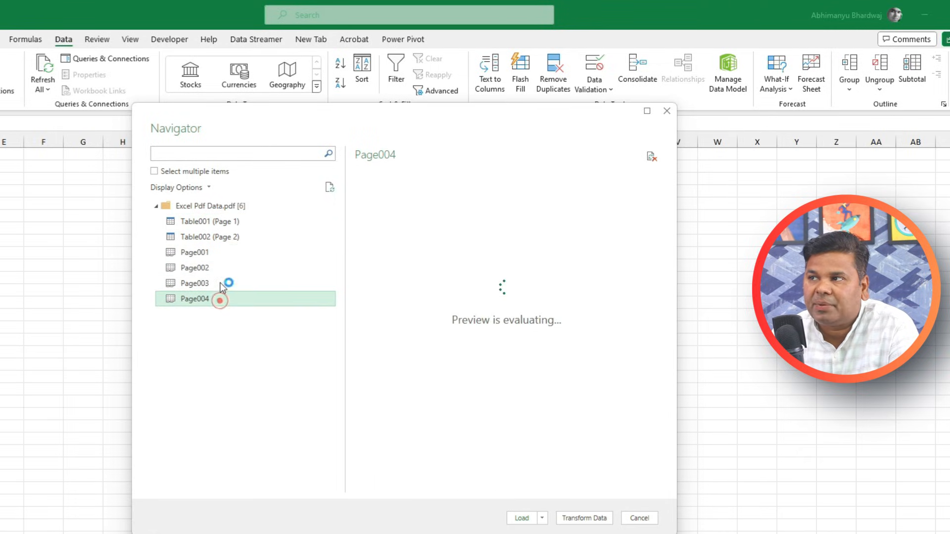
{"action": "left_click", "coordinate": [220, 221]}
{"action": "left_click", "coordinate": [225, 238]}
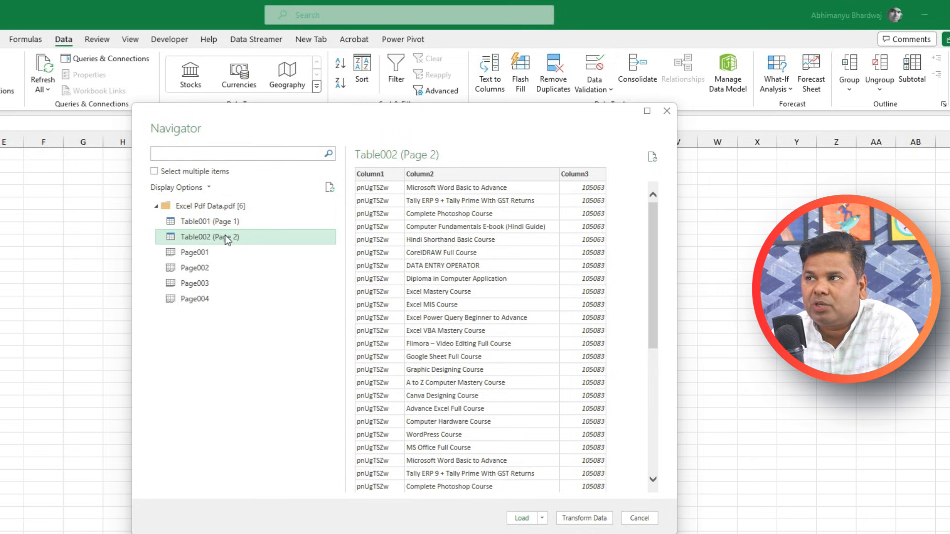
{"action": "left_click", "coordinate": [192, 224]}
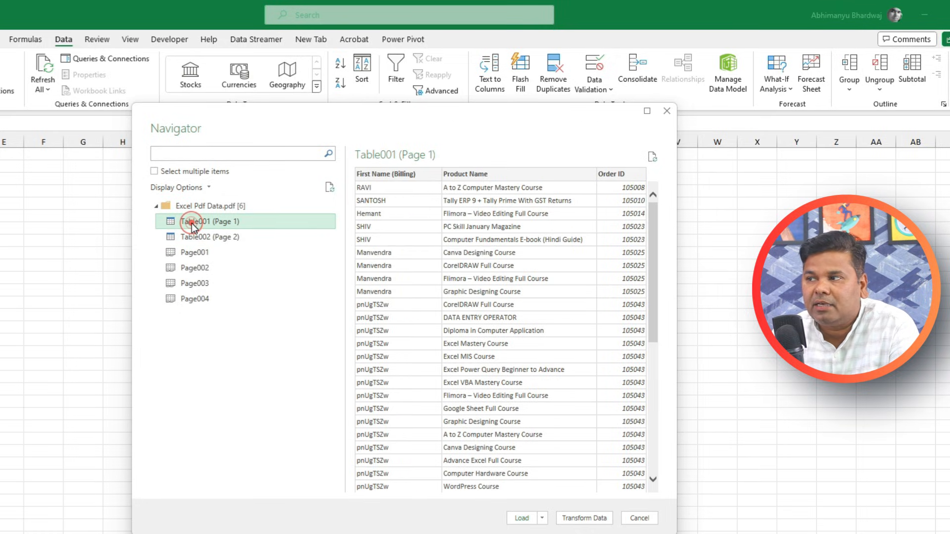
{"action": "left_click", "coordinate": [584, 519]}
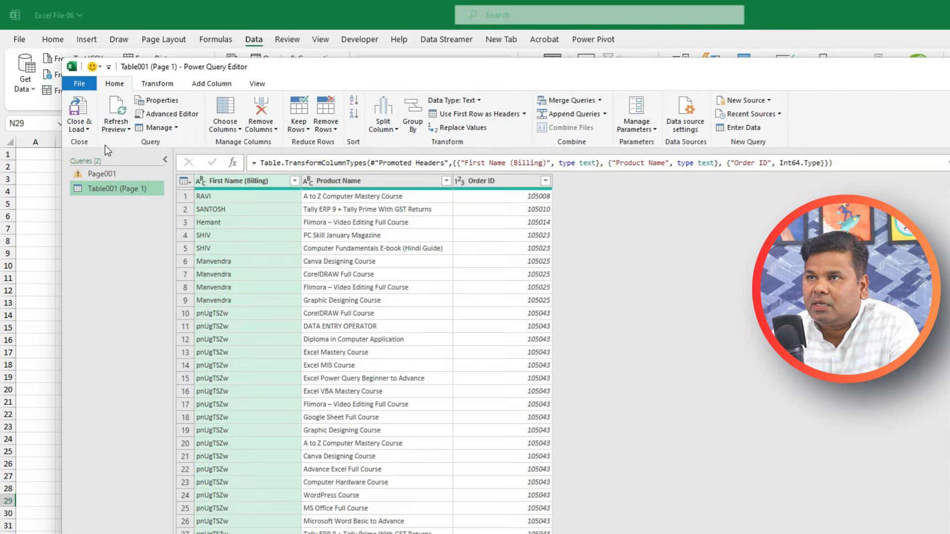
Close & Load the Table001 query into a worksheet and scroll through the order data
{"action": "left_click", "coordinate": [79, 108]}
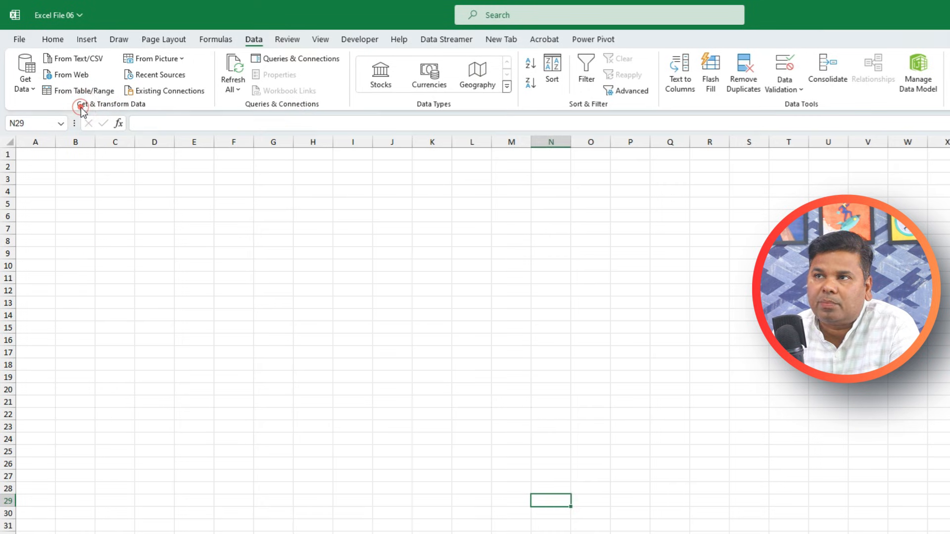
{"action": "scroll", "coordinate": [141, 198], "scroll_direction": "down", "scroll_amount": 6}
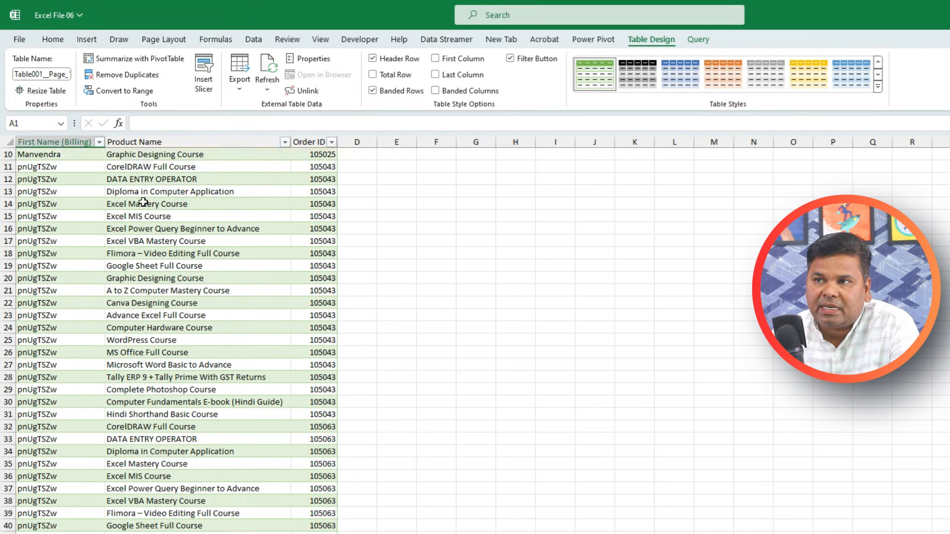
{"action": "scroll", "coordinate": [183, 318], "scroll_direction": "up", "scroll_amount": 6}
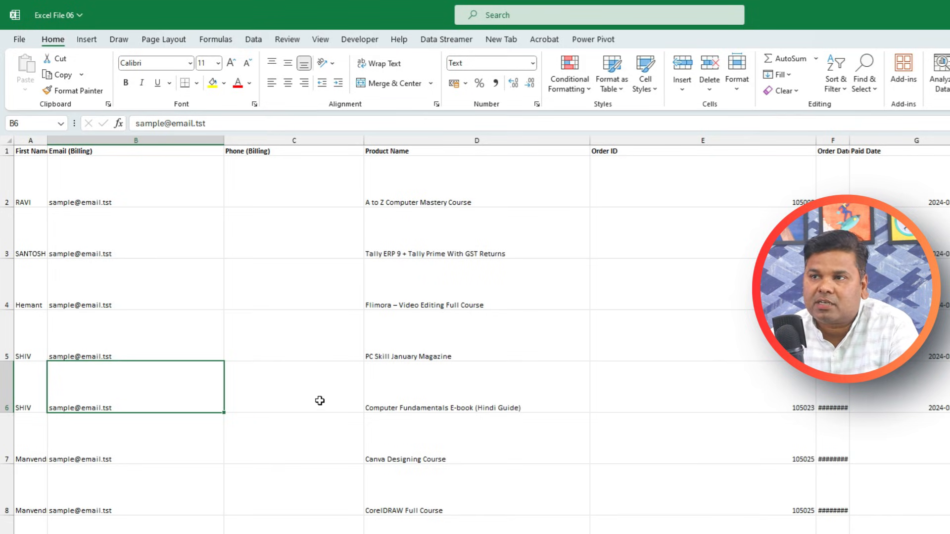
Select the whole sheet and autofit all row heights and column widths
{"action": "mouse_move", "coordinate": [9, 311]}
{"action": "left_mouse_down"}
{"action": "mouse_move", "coordinate": [9, 282]}
{"action": "mouse_move", "coordinate": [10, 297]}
{"action": "left_mouse_up"}
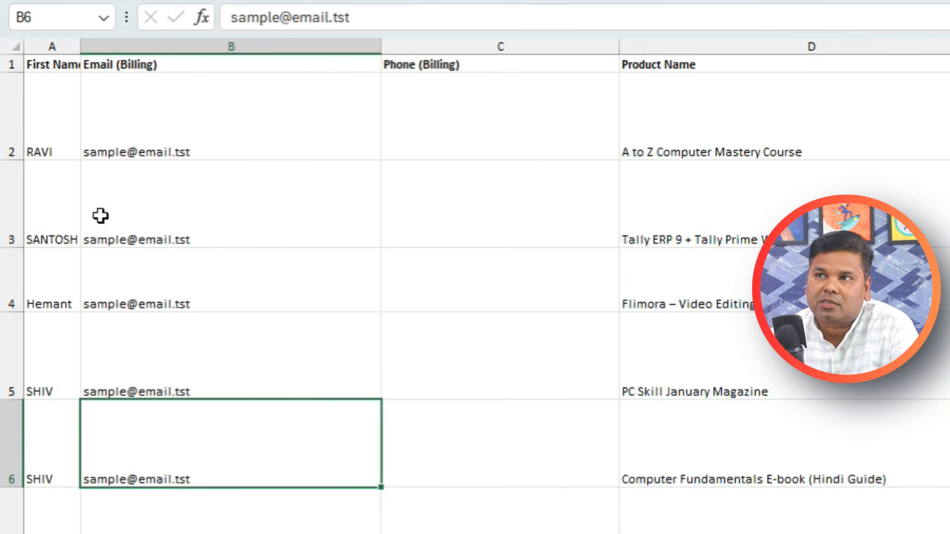
{"action": "left_click", "coordinate": [16, 47]}
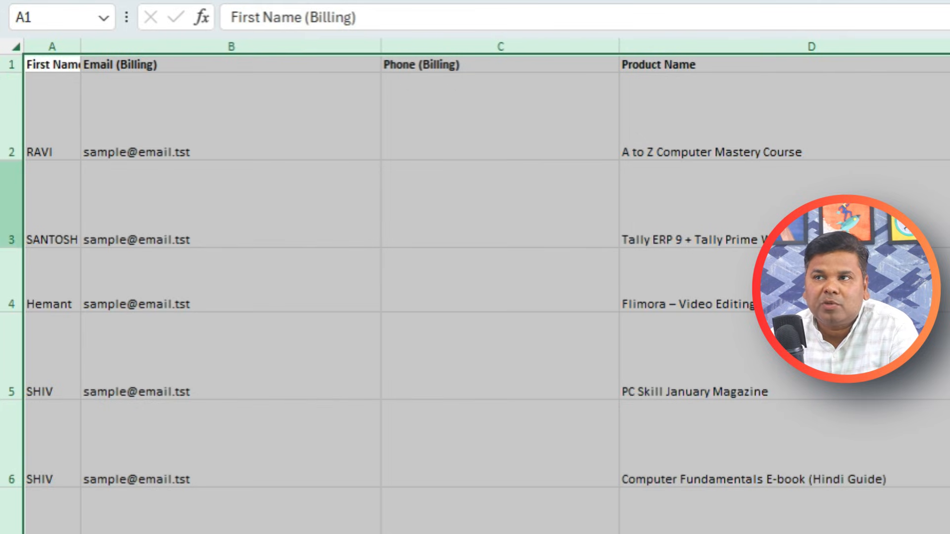
{"action": "double_click", "coordinate": [20, 160]}
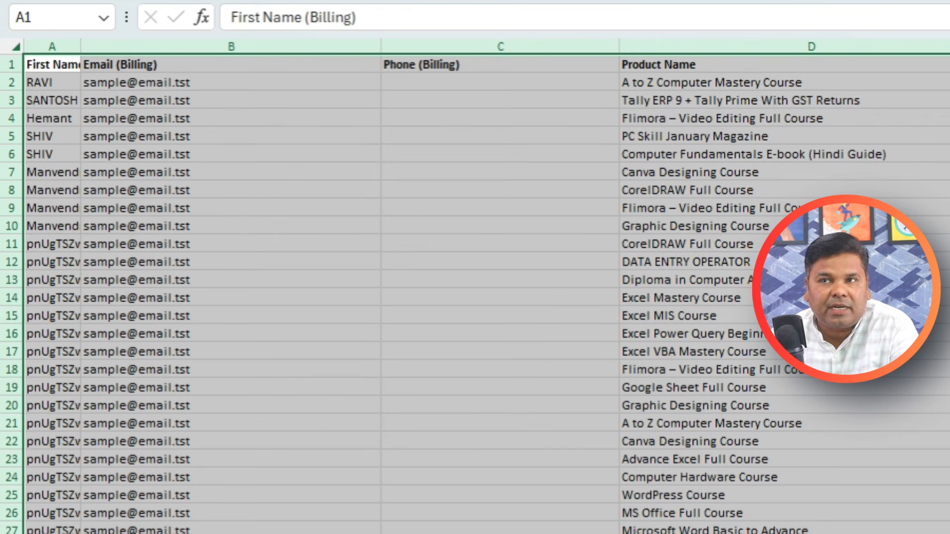
{"action": "double_click", "coordinate": [81, 46]}
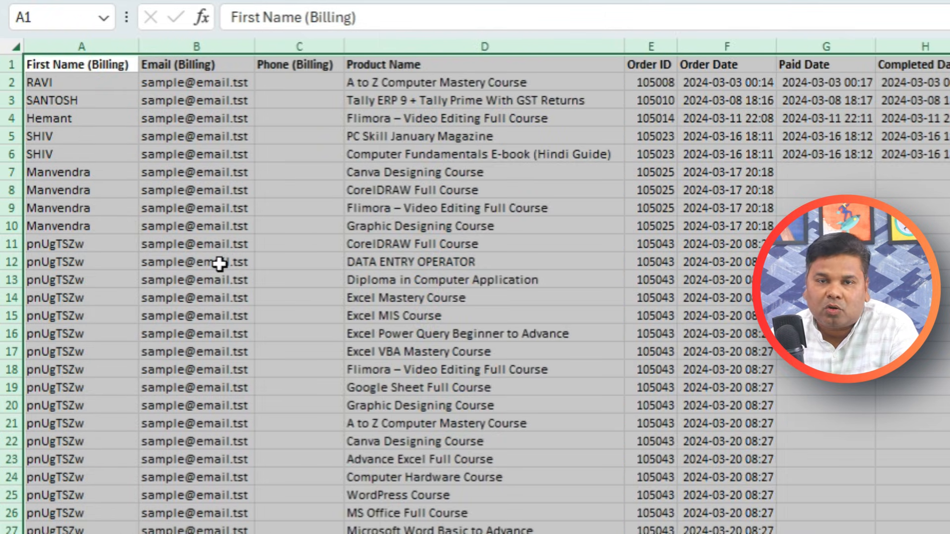